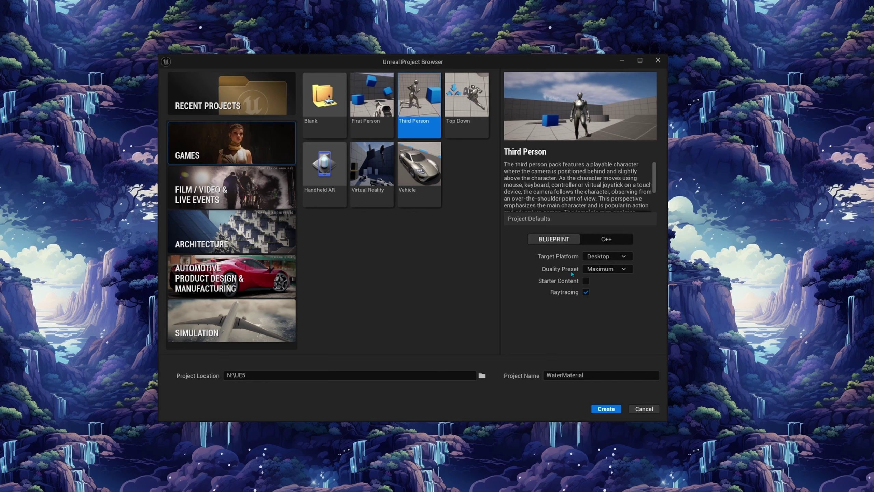
Name the new Third Person project TutorialWorld and create it.
{"action": "left_click_drag", "start_coordinate": [599, 375], "coordinate": [542, 376]}
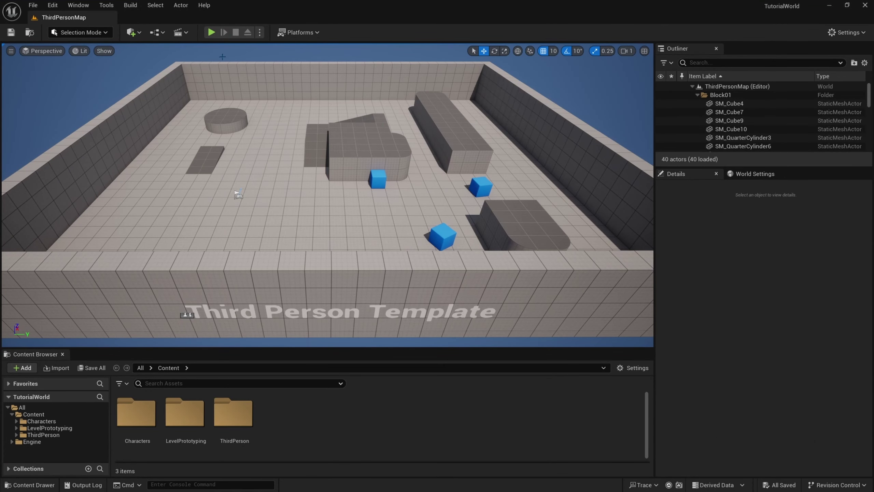
Create a new level from the Basic template.
{"action": "left_click", "coordinate": [33, 5]}
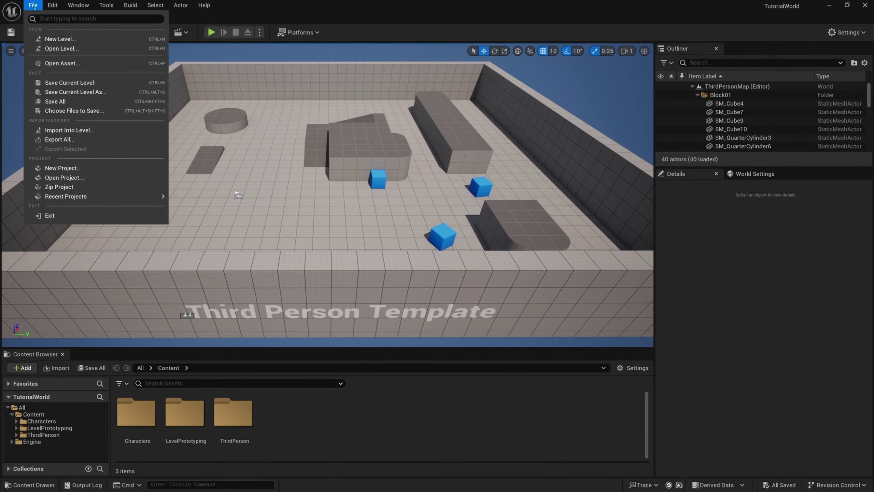
{"action": "left_click", "coordinate": [50, 39]}
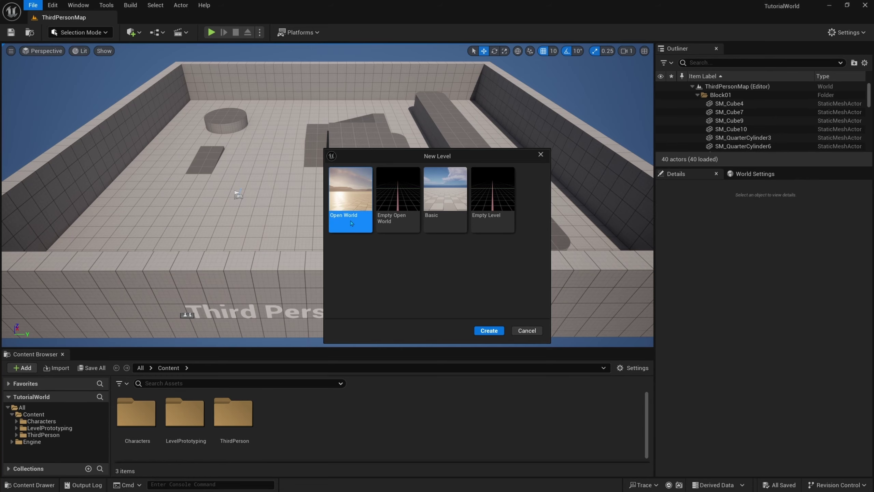
{"action": "left_click", "coordinate": [441, 202]}
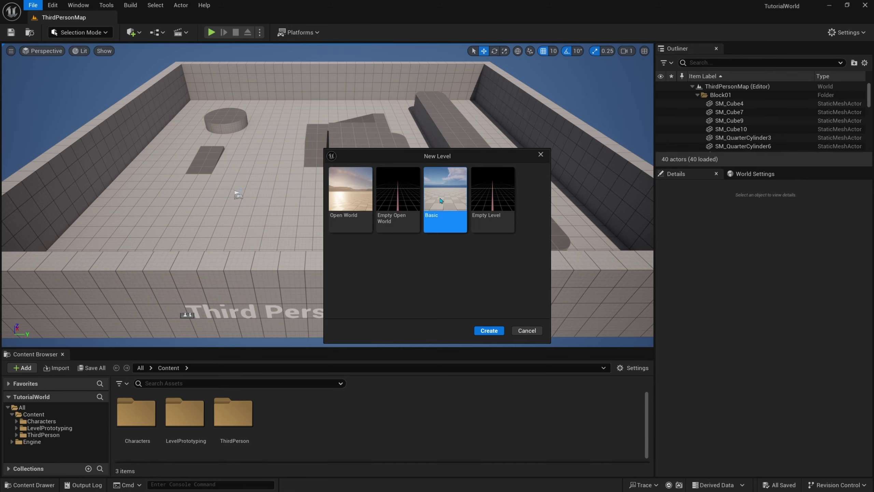
{"action": "left_click", "coordinate": [496, 331]}
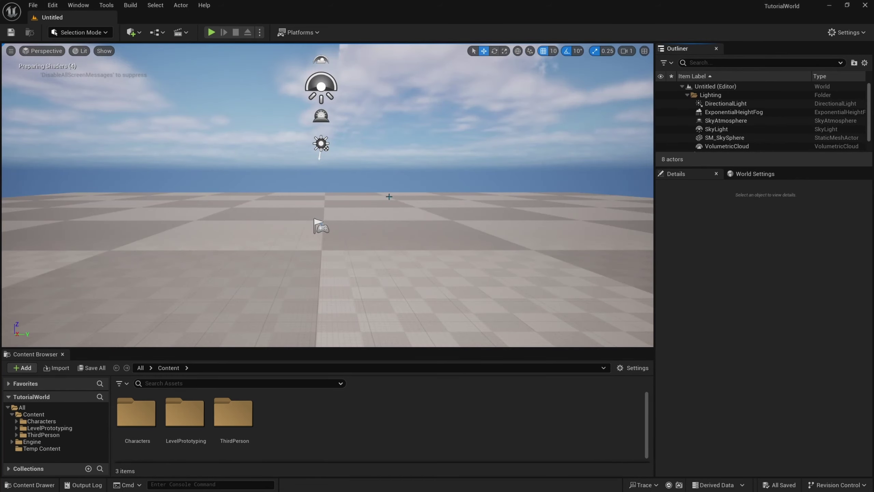
Delete the Floor mesh from the new level.
{"action": "key", "text": "s"}
{"action": "scroll", "coordinate": [400, 191], "scroll_direction": "up", "scroll_amount": 5}
{"action": "right_click_drag", "start_coordinate": [400, 191], "coordinate": [400, 209]}
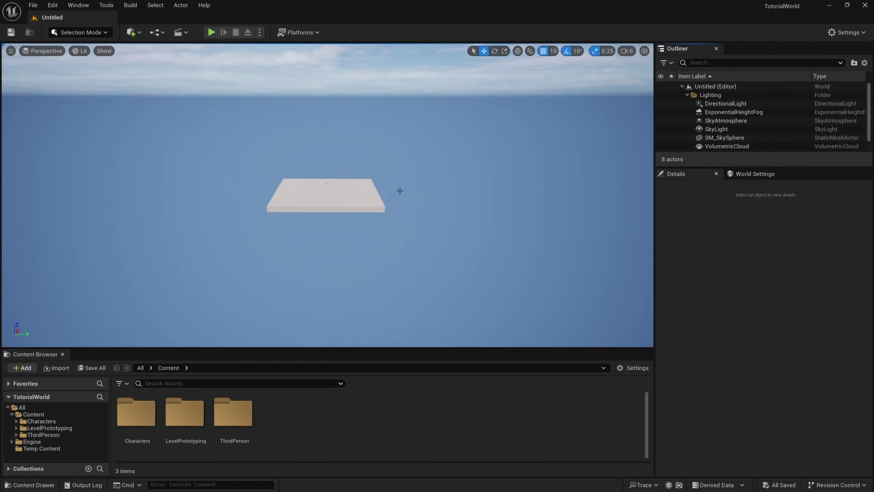
{"action": "left_click", "coordinate": [341, 192]}
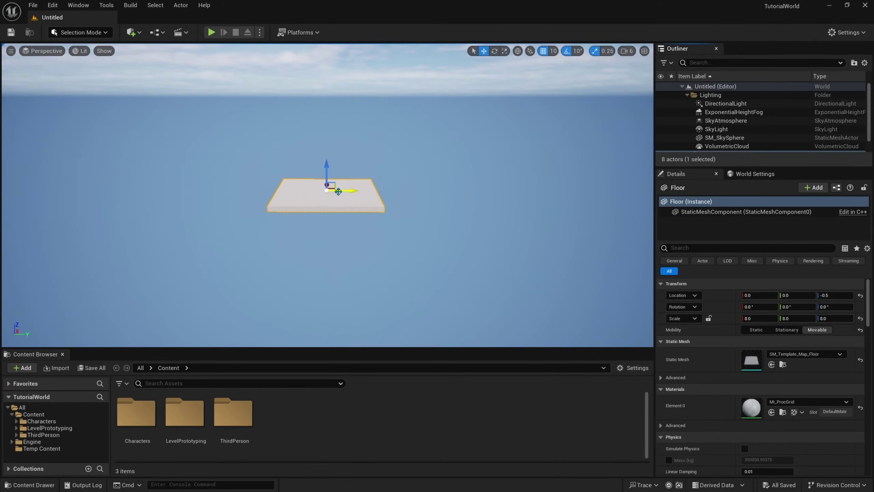
{"action": "key", "text": "Delete"}
Switch to Landscape mode and create a new landscape with 63×63 quad sections and 8 × 8 components.
{"action": "left_click", "coordinate": [82, 33]}
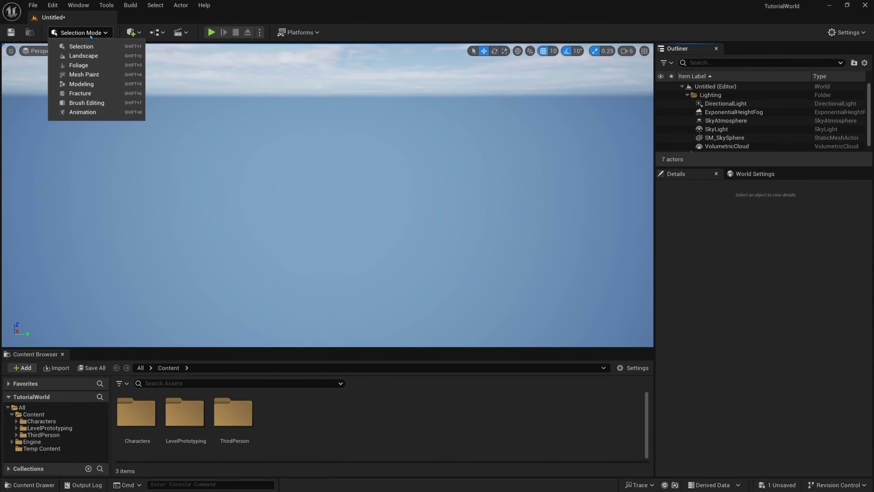
{"action": "left_click", "coordinate": [87, 56]}
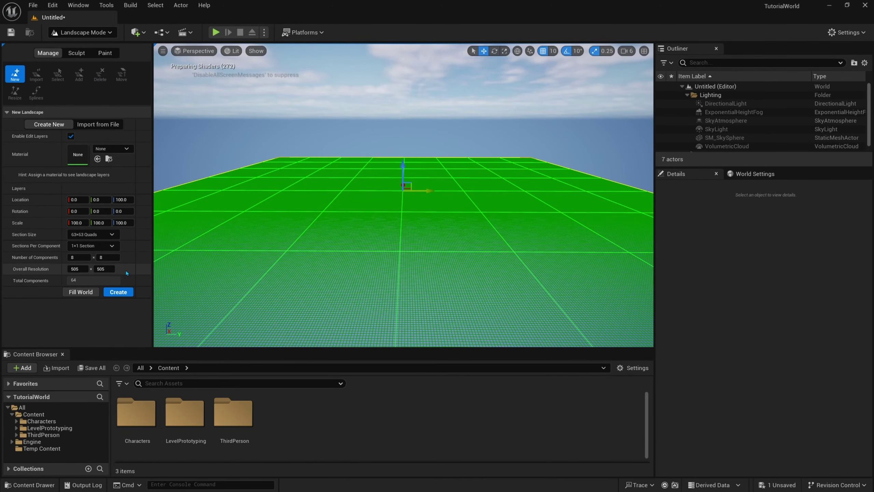
{"action": "left_click", "coordinate": [119, 291]}
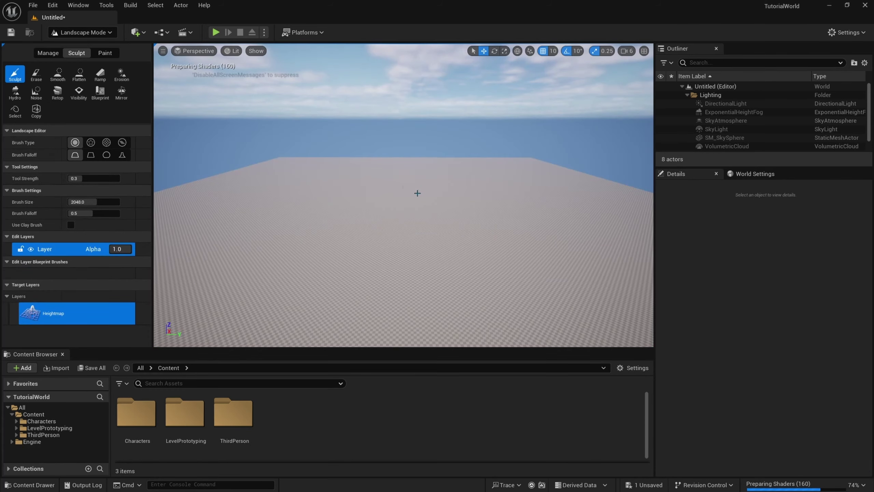
Sculpt a broad mountain ridge across the far part of the landscape, enlarging the brush size to 8192.
{"action": "key", "text": "e"}
{"action": "right_click_drag", "start_coordinate": [403, 195], "coordinate": [404, 251]}
{"action": "key", "text": "w"}
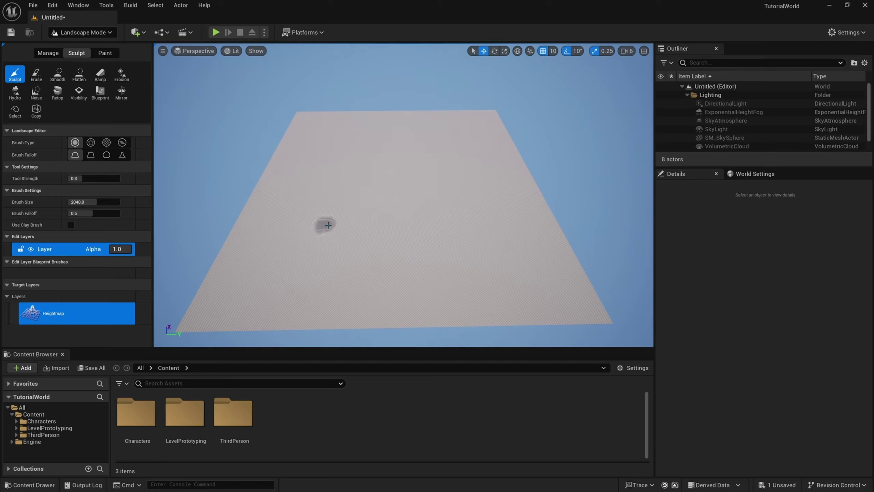
{"action": "mouse_move", "coordinate": [408, 136]}
{"action": "left_mouse_down"}
{"action": "mouse_move", "coordinate": [359, 140]}
{"action": "mouse_move", "coordinate": [428, 134]}
{"action": "mouse_move", "coordinate": [351, 153]}
{"action": "left_mouse_up"}
{"action": "left_click_drag", "start_coordinate": [85, 202], "coordinate": [130, 194]}
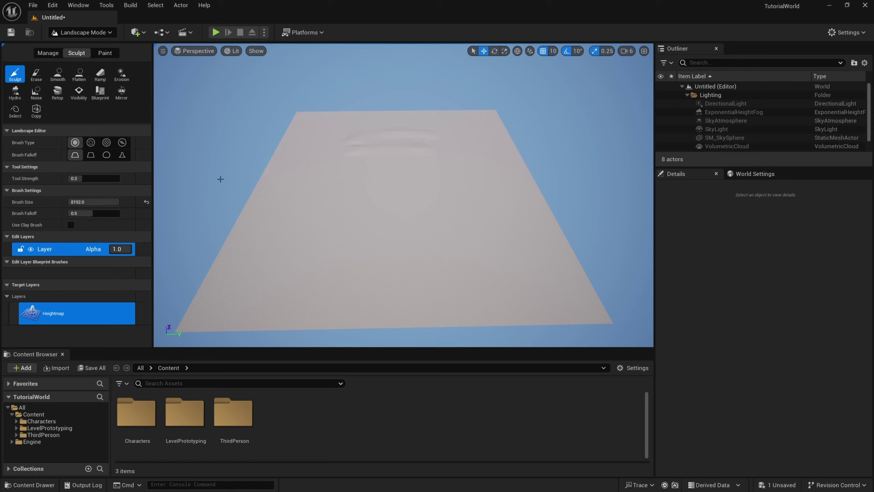
{"action": "mouse_move", "coordinate": [369, 138]}
{"action": "left_mouse_down"}
{"action": "mouse_move", "coordinate": [449, 126]}
{"action": "mouse_move", "coordinate": [471, 148]}
{"action": "mouse_move", "coordinate": [441, 135]}
{"action": "mouse_move", "coordinate": [308, 145]}
{"action": "mouse_move", "coordinate": [322, 172]}
{"action": "mouse_move", "coordinate": [380, 132]}
{"action": "mouse_move", "coordinate": [350, 132]}
{"action": "mouse_move", "coordinate": [459, 143]}
{"action": "mouse_move", "coordinate": [440, 161]}
{"action": "mouse_move", "coordinate": [449, 182]}
{"action": "mouse_move", "coordinate": [413, 201]}
{"action": "mouse_move", "coordinate": [400, 191]}
{"action": "mouse_move", "coordinate": [384, 195]}
{"action": "mouse_move", "coordinate": [406, 200]}
{"action": "mouse_move", "coordinate": [400, 193]}
{"action": "mouse_move", "coordinate": [358, 201]}
{"action": "mouse_move", "coordinate": [464, 216]}
{"action": "mouse_move", "coordinate": [400, 181]}
{"action": "mouse_move", "coordinate": [359, 199]}
{"action": "mouse_move", "coordinate": [464, 248]}
{"action": "mouse_move", "coordinate": [352, 243]}
{"action": "mouse_move", "coordinate": [419, 205]}
{"action": "mouse_move", "coordinate": [489, 220]}
{"action": "mouse_move", "coordinate": [290, 189]}
{"action": "left_mouse_up"}
Reduce the brush size to about 1253 and sculpt a low curved bank along the near side of the basin.
{"action": "left_click_drag", "start_coordinate": [102, 200], "coordinate": [105, 202]}
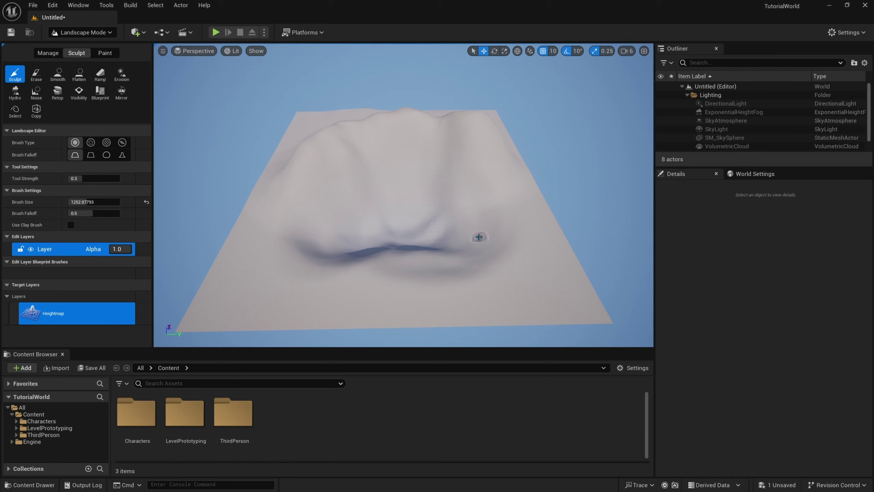
{"action": "mouse_move", "coordinate": [504, 250]}
{"action": "left_mouse_down"}
{"action": "mouse_move", "coordinate": [497, 244]}
{"action": "mouse_move", "coordinate": [525, 265]}
{"action": "mouse_move", "coordinate": [492, 251]}
{"action": "mouse_move", "coordinate": [387, 278]}
{"action": "mouse_move", "coordinate": [312, 278]}
{"action": "mouse_move", "coordinate": [274, 263]}
{"action": "mouse_move", "coordinate": [321, 288]}
{"action": "mouse_move", "coordinate": [451, 270]}
{"action": "mouse_move", "coordinate": [495, 249]}
{"action": "mouse_move", "coordinate": [426, 270]}
{"action": "mouse_move", "coordinate": [317, 281]}
{"action": "mouse_move", "coordinate": [266, 264]}
{"action": "mouse_move", "coordinate": [265, 249]}
{"action": "mouse_move", "coordinate": [267, 235]}
{"action": "mouse_move", "coordinate": [307, 278]}
{"action": "mouse_move", "coordinate": [445, 270]}
{"action": "mouse_move", "coordinate": [475, 249]}
{"action": "left_mouse_up"}
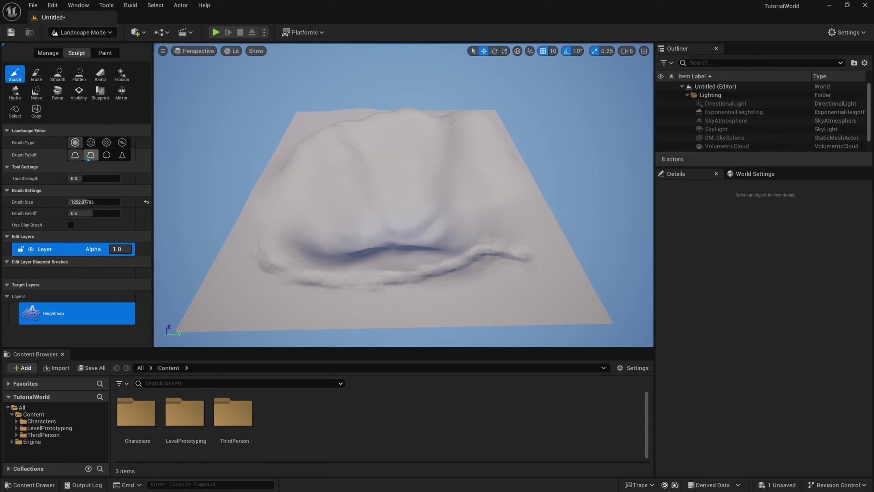
Smooth the rough curved bank in front of the mountain along its length with the Smooth tool.
{"action": "left_click", "coordinate": [63, 75]}
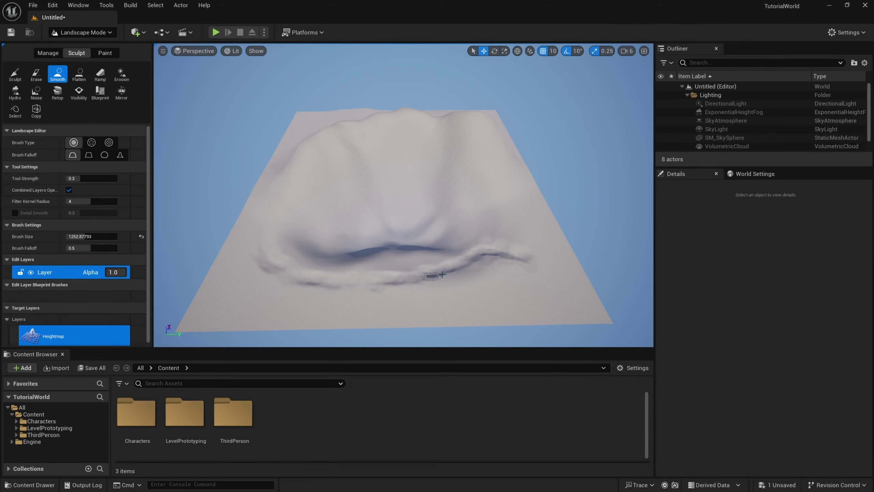
{"action": "scroll", "coordinate": [434, 275], "scroll_direction": "up", "scroll_amount": 4}
{"action": "key", "text": "w"}
{"action": "right_click_drag", "start_coordinate": [433, 275], "coordinate": [434, 296]}
{"action": "key", "text": "s"}
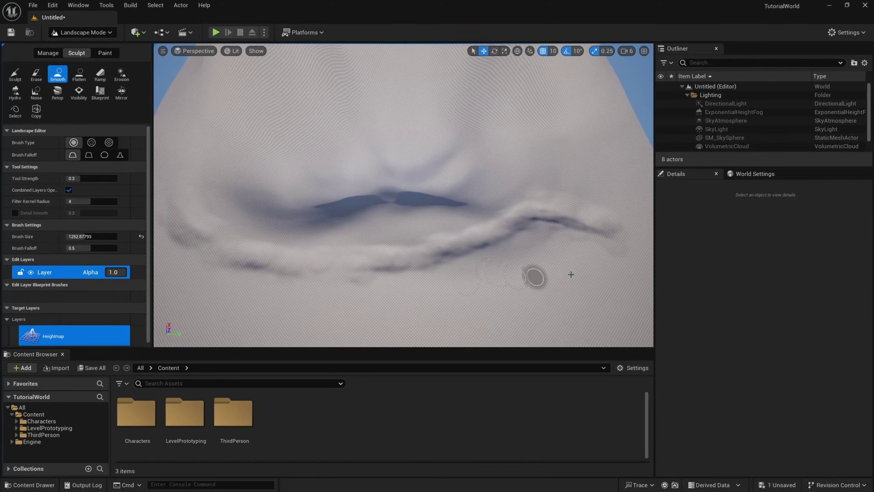
{"action": "mouse_move", "coordinate": [613, 223]}
{"action": "left_mouse_down"}
{"action": "mouse_move", "coordinate": [573, 210]}
{"action": "mouse_move", "coordinate": [452, 246]}
{"action": "mouse_move", "coordinate": [366, 250]}
{"action": "mouse_move", "coordinate": [382, 255]}
{"action": "left_mouse_up"}
{"action": "mouse_move", "coordinate": [405, 264]}
{"action": "left_mouse_down"}
{"action": "mouse_move", "coordinate": [355, 257]}
{"action": "mouse_move", "coordinate": [273, 156]}
{"action": "mouse_move", "coordinate": [262, 174]}
{"action": "mouse_move", "coordinate": [305, 232]}
{"action": "left_mouse_up"}
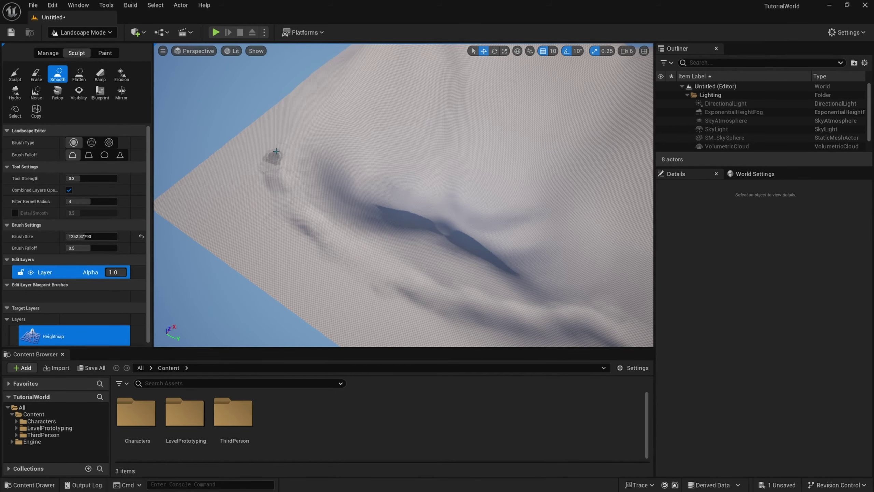
{"action": "mouse_move", "coordinate": [357, 252]}
{"action": "right_mouse_down"}
{"action": "mouse_move", "coordinate": [447, 255]}
{"action": "mouse_move", "coordinate": [461, 265]}
{"action": "mouse_move", "coordinate": [461, 193]}
{"action": "mouse_move", "coordinate": [357, 203]}
{"action": "mouse_move", "coordinate": [451, 195]}
{"action": "mouse_move", "coordinate": [441, 219]}
{"action": "mouse_move", "coordinate": [461, 226]}
{"action": "right_mouse_up"}
{"action": "key", "text": "s"}
{"action": "key", "text": "a"}
{"action": "key", "text": "w"}
{"action": "key", "text": "e"}
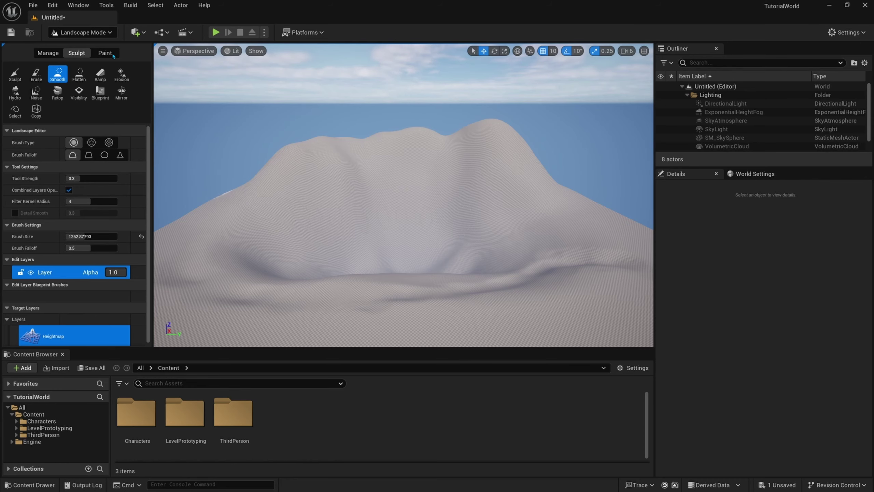
Return to Selection mode and add a Plane shape to the level.
{"action": "left_click", "coordinate": [86, 33]}
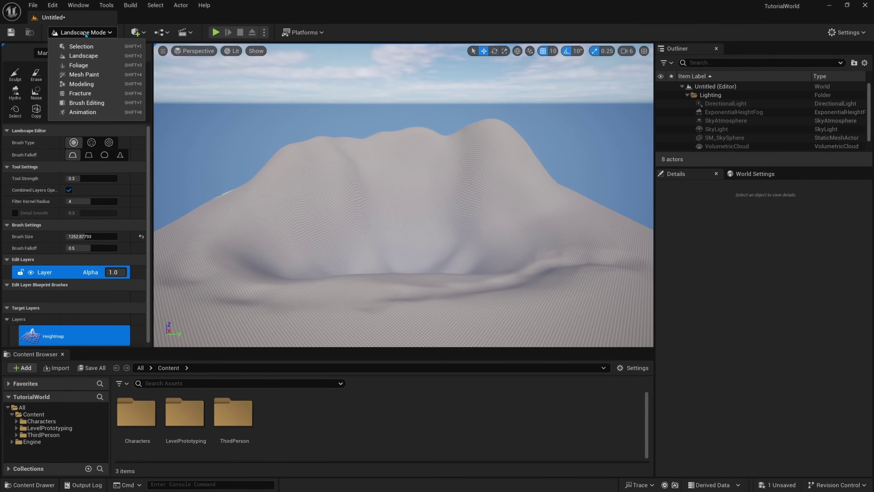
{"action": "left_click", "coordinate": [98, 48]}
{"action": "key", "text": "s"}
{"action": "right_click_drag", "start_coordinate": [227, 115], "coordinate": [228, 155]}
{"action": "right_click_drag", "start_coordinate": [317, 139], "coordinate": [317, 139]}
{"action": "key", "text": "w"}
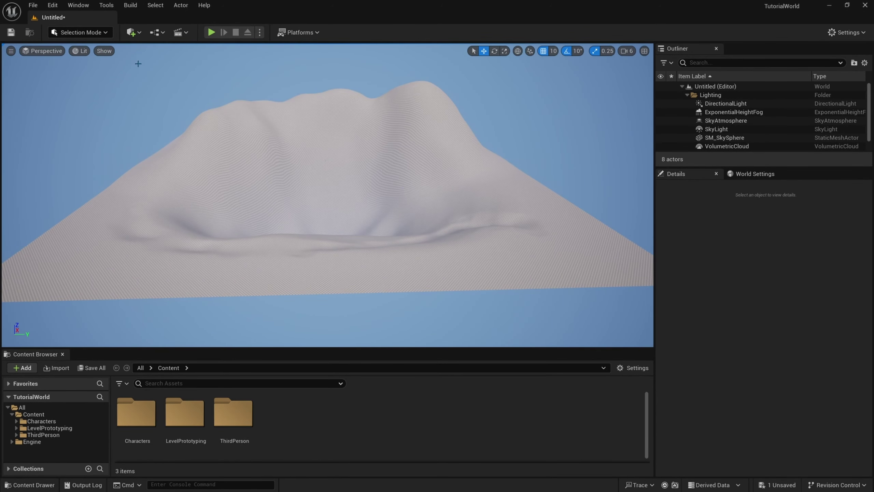
{"action": "left_click", "coordinate": [132, 32]}
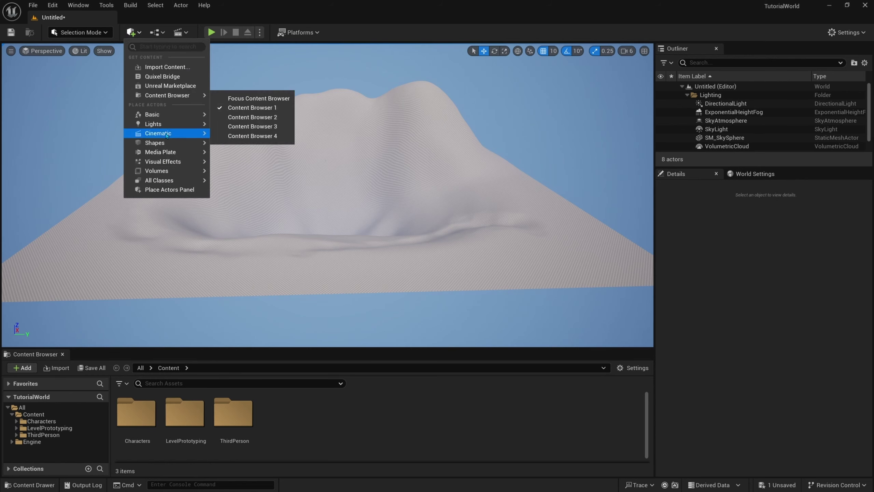
{"action": "mouse_move", "coordinate": [166, 142]}
{"action": "left_click", "coordinate": [233, 187]}
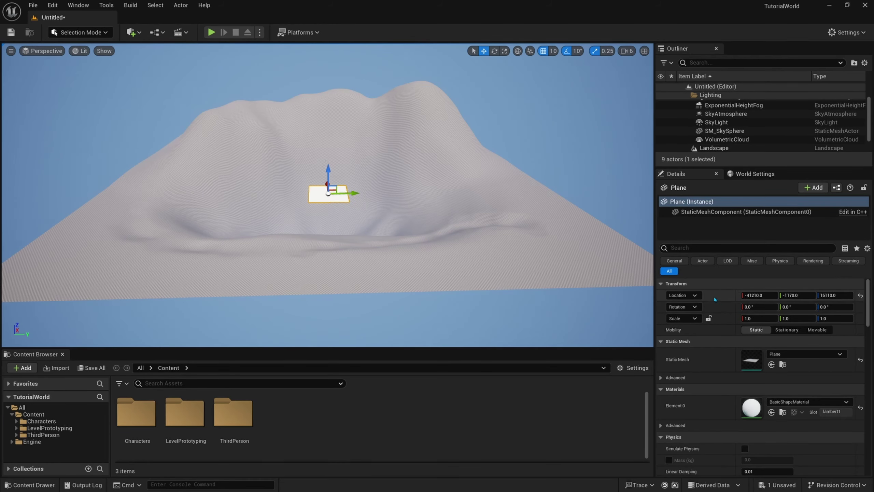
Set the plane's location to 0, 0, 0.
{"action": "left_click", "coordinate": [759, 295]}
{"action": "type", "text": "0"}
{"action": "left_click", "coordinate": [790, 295]}
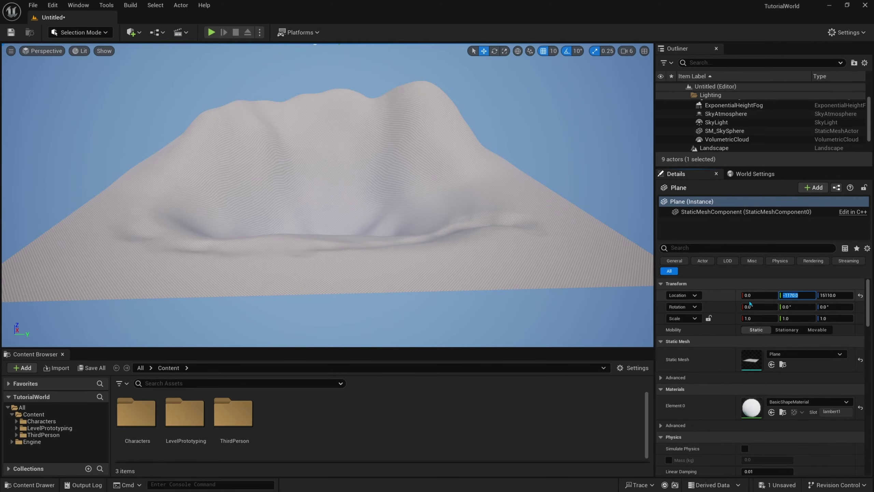
{"action": "type", "text": "0"}
{"action": "left_click", "coordinate": [830, 295]}
{"action": "type", "text": "0"}
{"action": "key", "text": "Return"}
{"action": "right_click_drag", "start_coordinate": [327, 195], "coordinate": [430, 177]}
{"action": "key", "text": "w"}
{"action": "right_click_drag", "start_coordinate": [633, 241], "coordinate": [621, 260]}
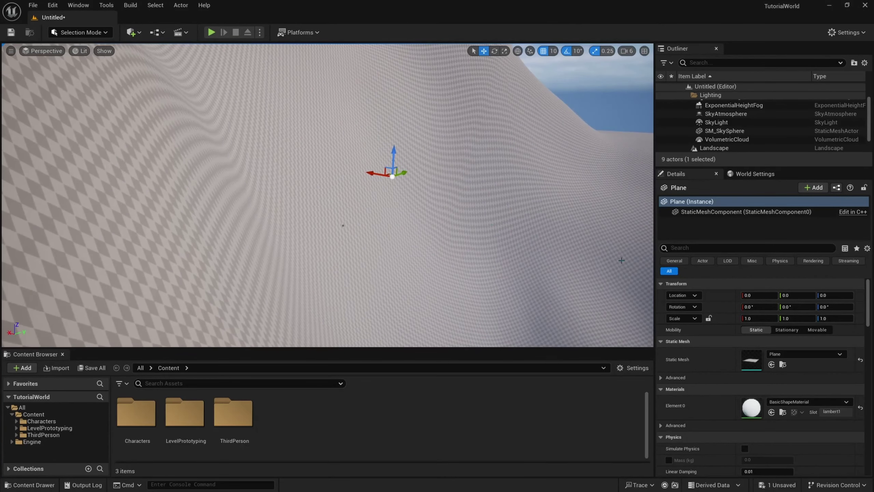
Lock the plane's scale proportions and set its scale to 10000 on all axes.
{"action": "left_click", "coordinate": [707, 318]}
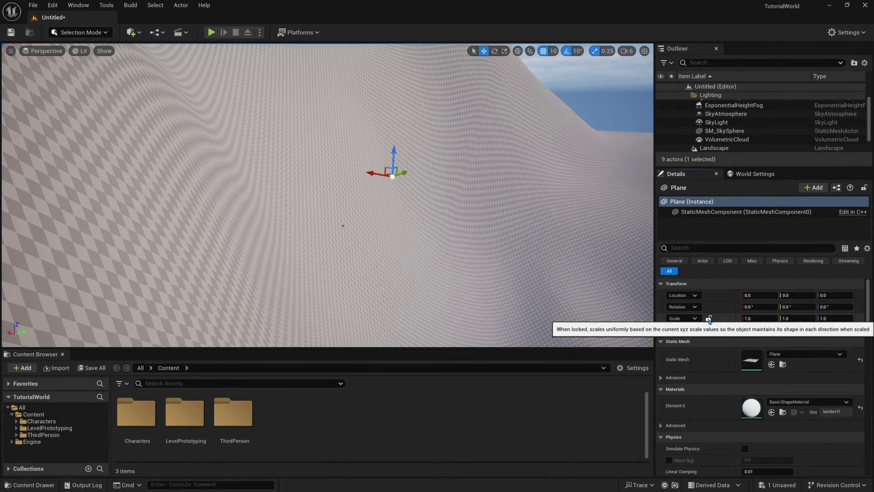
{"action": "left_click", "coordinate": [742, 319]}
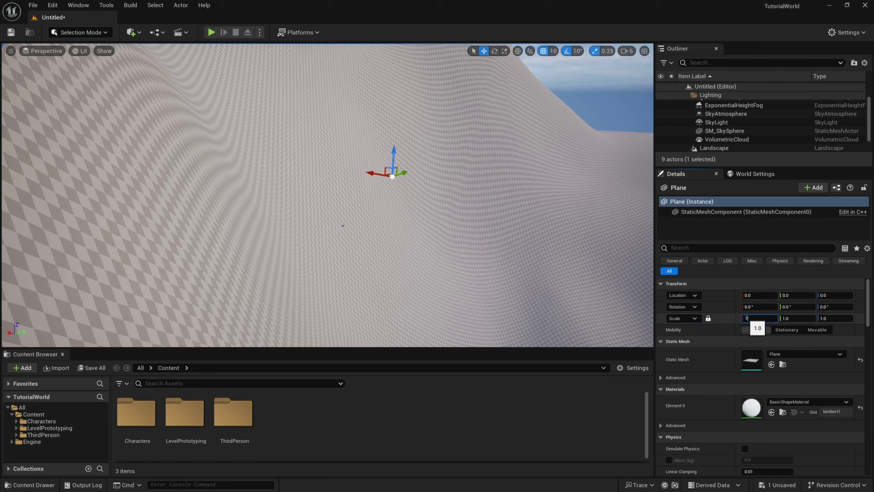
{"action": "type", "text": "10000"}
{"action": "key", "text": "Return"}
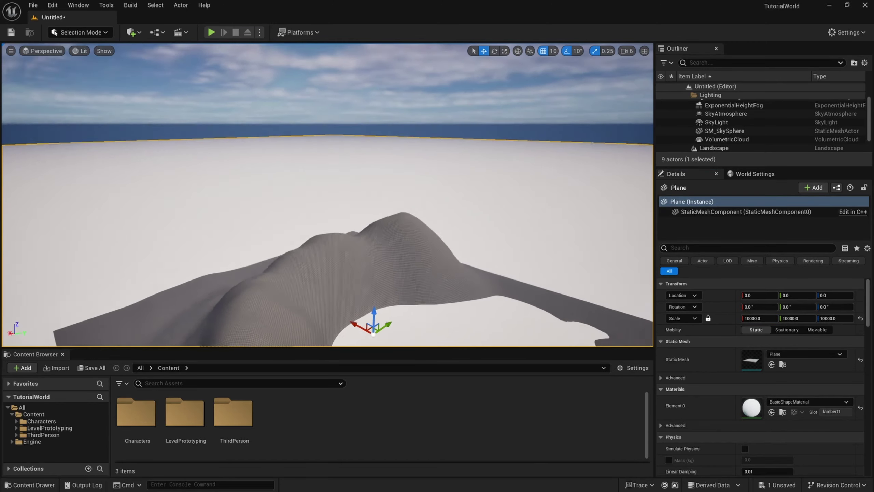
{"action": "mouse_move", "coordinate": [521, 239]}
{"action": "right_mouse_down"}
{"action": "mouse_move", "coordinate": [520, 207]}
{"action": "mouse_move", "coordinate": [522, 251]}
{"action": "right_mouse_up"}
Enlarge the plane uniformly to a scale of 100000.
{"action": "left_click", "coordinate": [768, 320]}
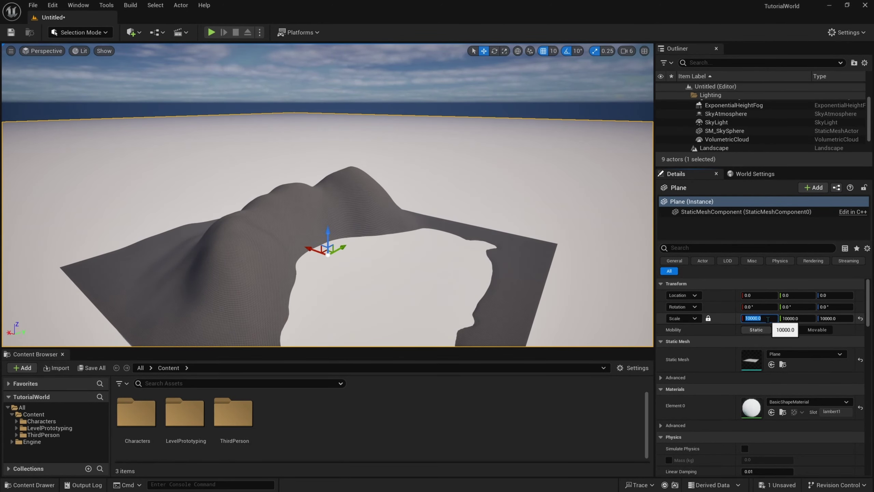
{"action": "left_click", "coordinate": [768, 319]}
{"action": "type", "text": "0"}
{"action": "key", "text": "Return"}
Remove the SM_SkySphere mesh from the level.
{"action": "left_click", "coordinate": [534, 145]}
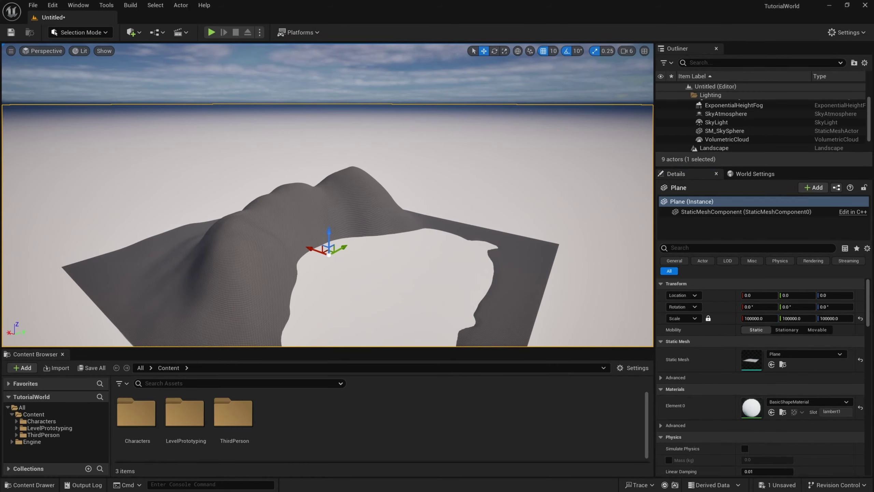
{"action": "right_click_drag", "start_coordinate": [534, 144], "coordinate": [391, 122]}
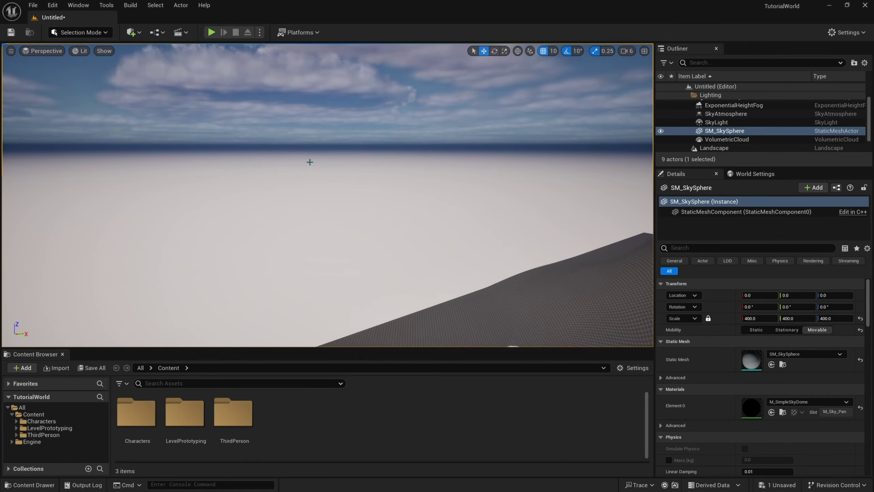
{"action": "right_click_drag", "start_coordinate": [367, 160], "coordinate": [411, 166]}
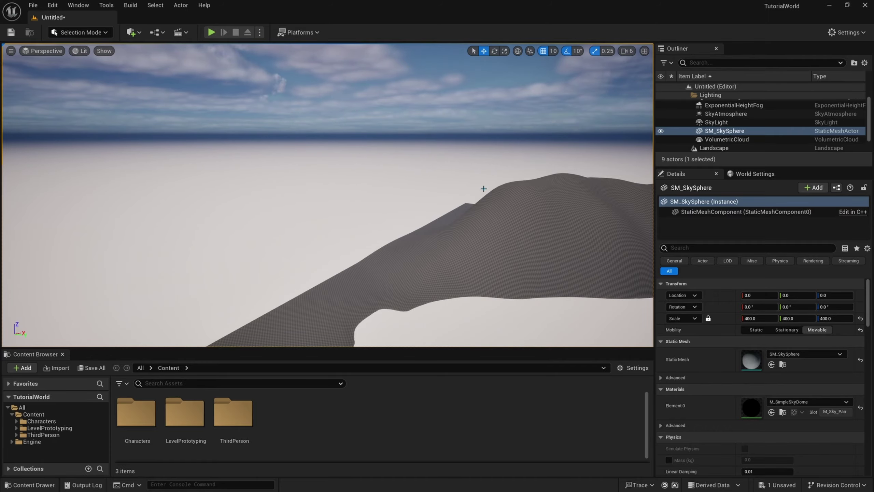
{"action": "right_click_drag", "start_coordinate": [458, 181], "coordinate": [488, 154]}
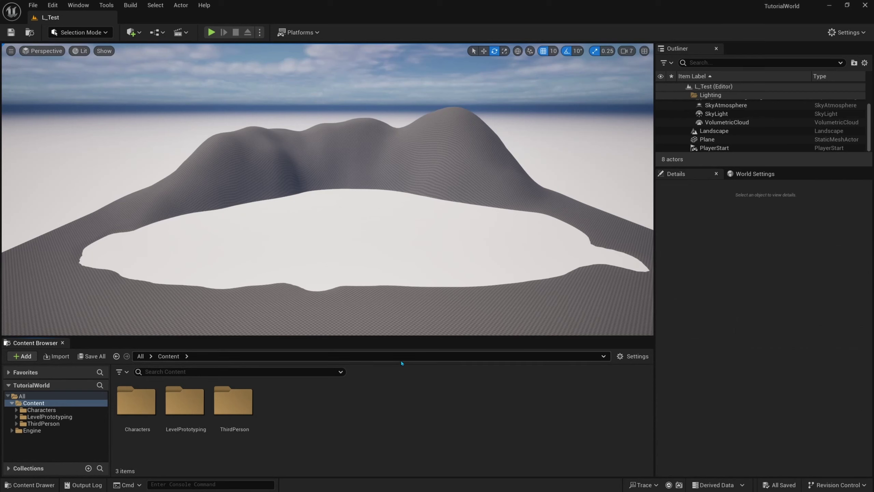
Create a folder named Materials in the project's Content folder.
{"action": "left_click", "coordinate": [372, 236]}
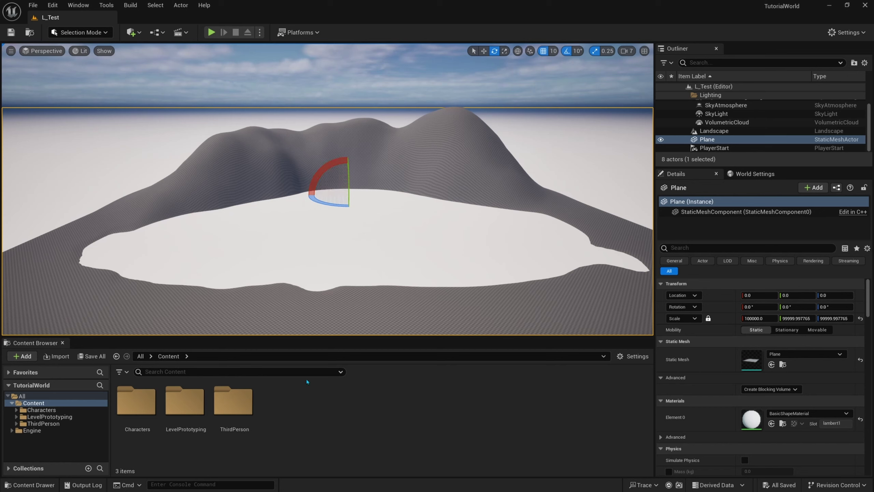
{"action": "right_click", "coordinate": [297, 407]}
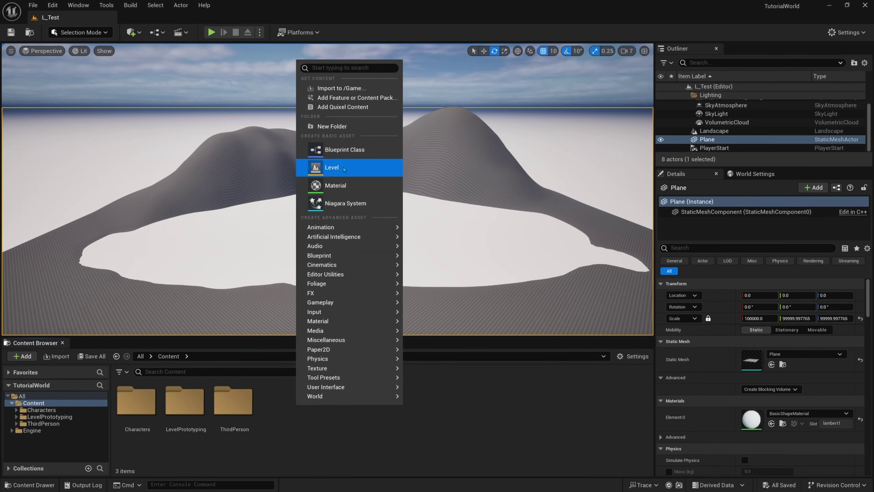
{"action": "left_click", "coordinate": [340, 127]}
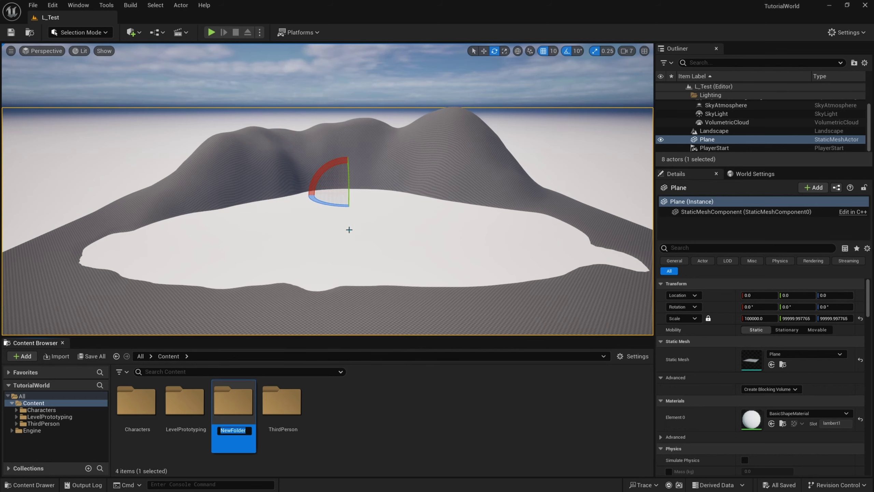
{"action": "type", "text": "Materials"}
{"action": "key", "text": "Return"}
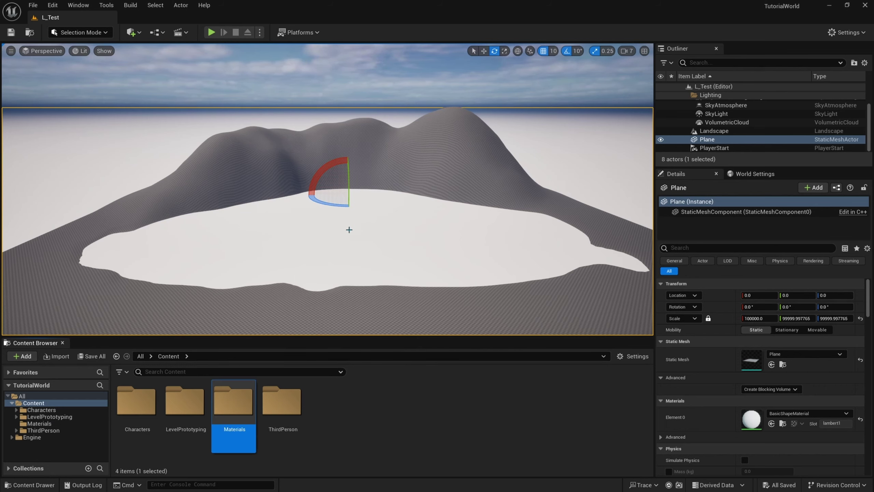
Create a new material named M_Water inside the Materials folder.
{"action": "double_click", "coordinate": [236, 418]}
{"action": "right_click", "coordinate": [236, 418]}
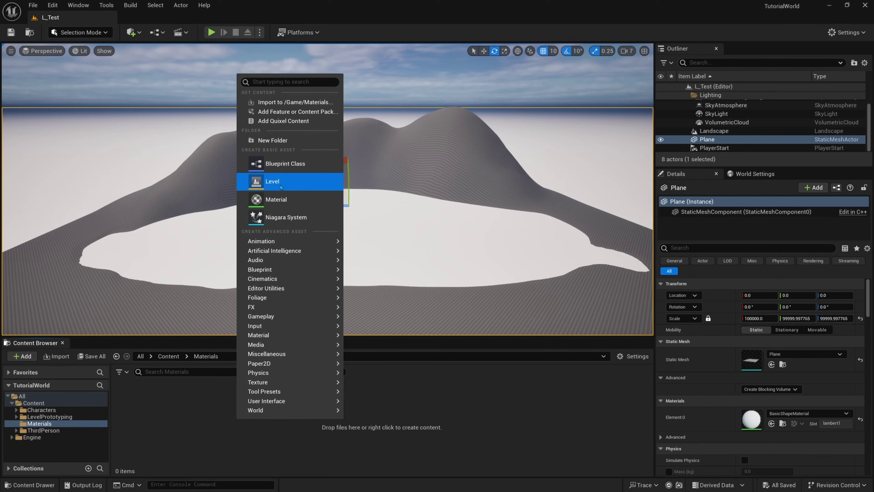
{"action": "left_click", "coordinate": [276, 198]}
{"action": "type", "text": "M_Water"}
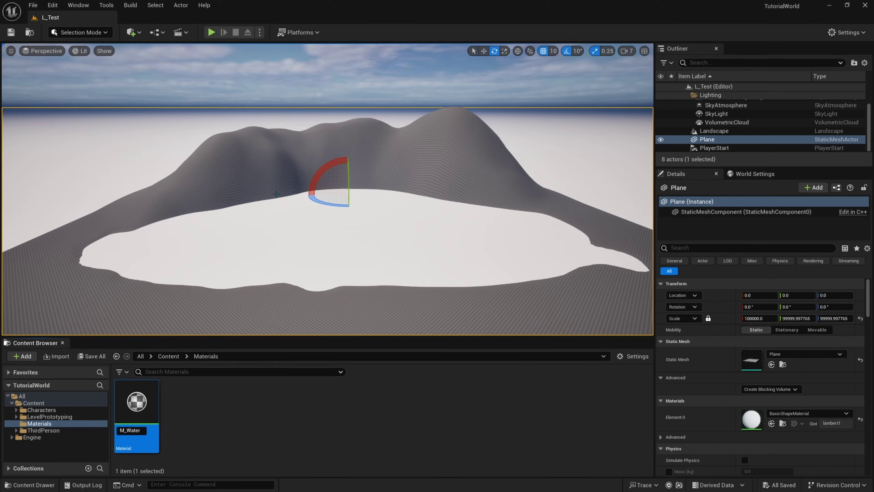
{"action": "key", "text": "Return"}
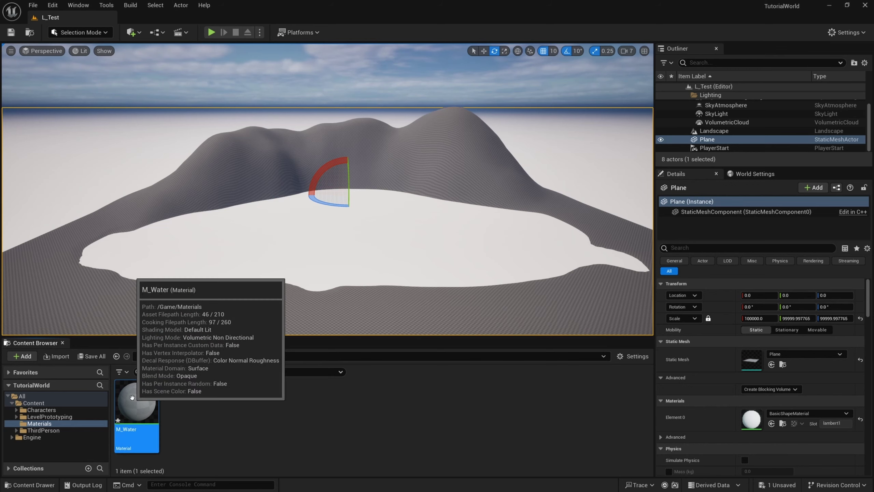
Open the M_Water material for editing and set its shading model to SingleLayerWater.
{"action": "double_click", "coordinate": [137, 404]}
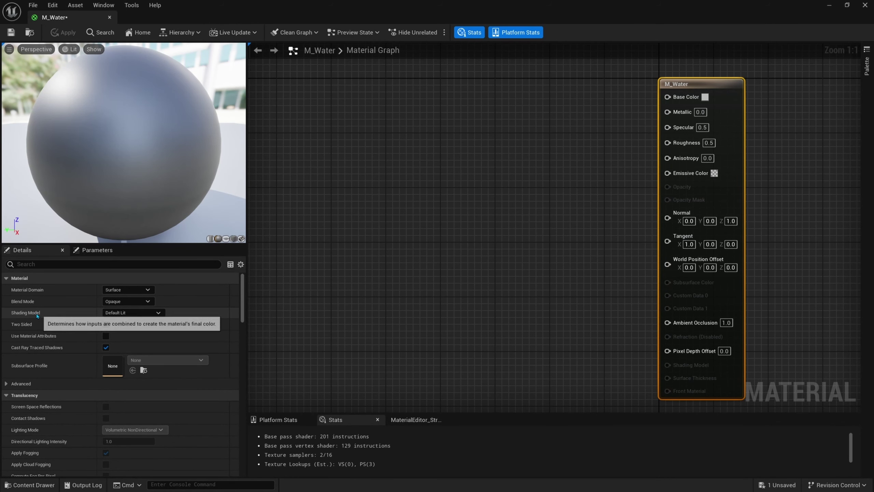
{"action": "left_click", "coordinate": [127, 314]}
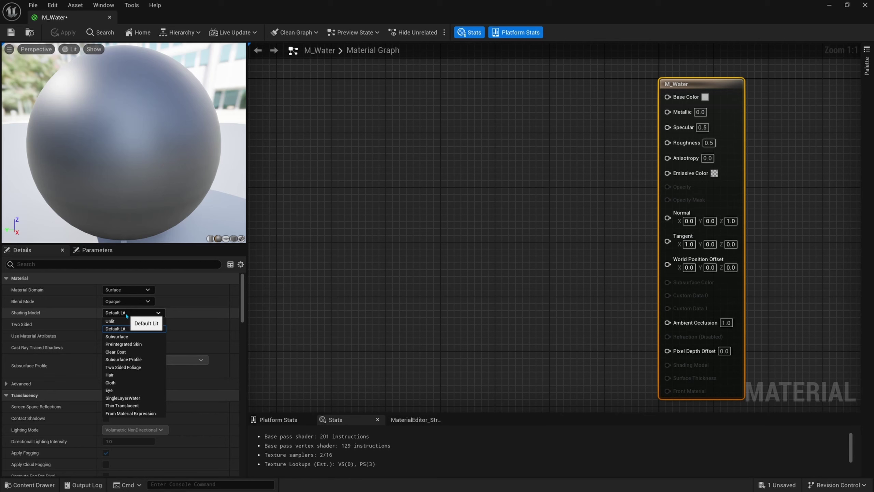
{"action": "left_click", "coordinate": [124, 398]}
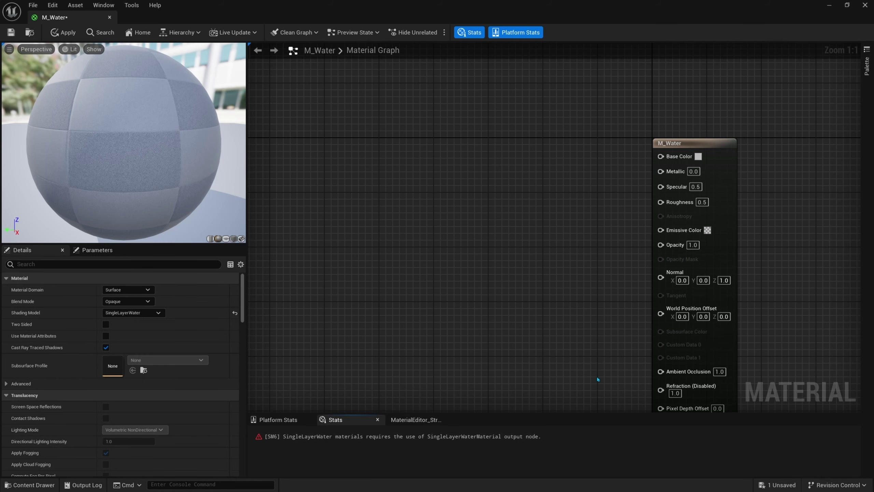
Add a SingleLayerWaterMaterialOutput node to the graph above the M_Water result node.
{"action": "right_click_drag", "start_coordinate": [784, 255], "coordinate": [751, 244]}
{"action": "left_click", "coordinate": [678, 238]}
{"action": "right_click_drag", "start_coordinate": [472, 324], "coordinate": [471, 304]}
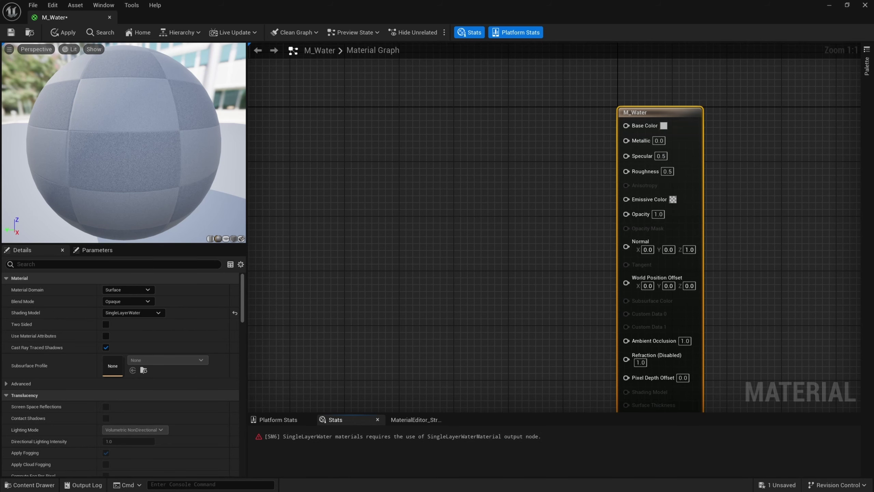
{"action": "right_click_drag", "start_coordinate": [513, 136], "coordinate": [452, 334]}
{"action": "right_click", "coordinate": [562, 165]}
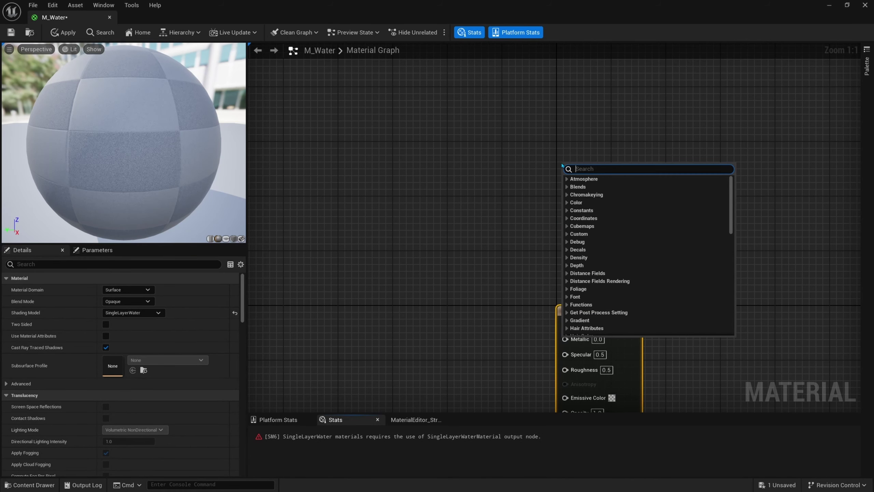
{"action": "type", "text": "single layer"}
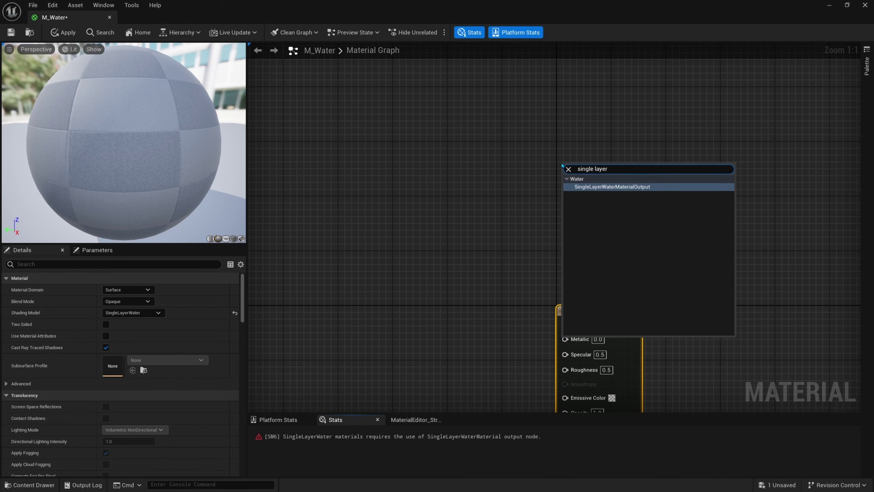
{"action": "key", "text": "Return"}
{"action": "left_click", "coordinate": [382, 440]}
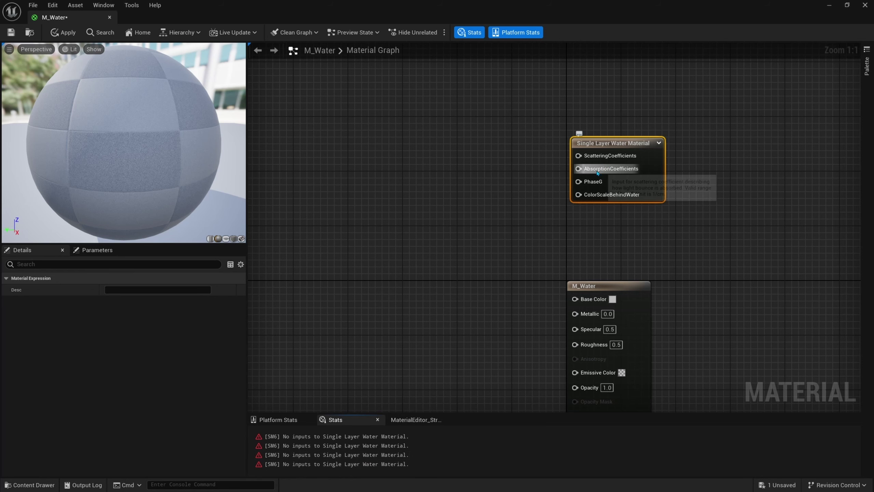
{"action": "left_click_drag", "start_coordinate": [597, 171], "coordinate": [438, 183]}
{"action": "left_click_drag", "start_coordinate": [582, 156], "coordinate": [470, 160]}
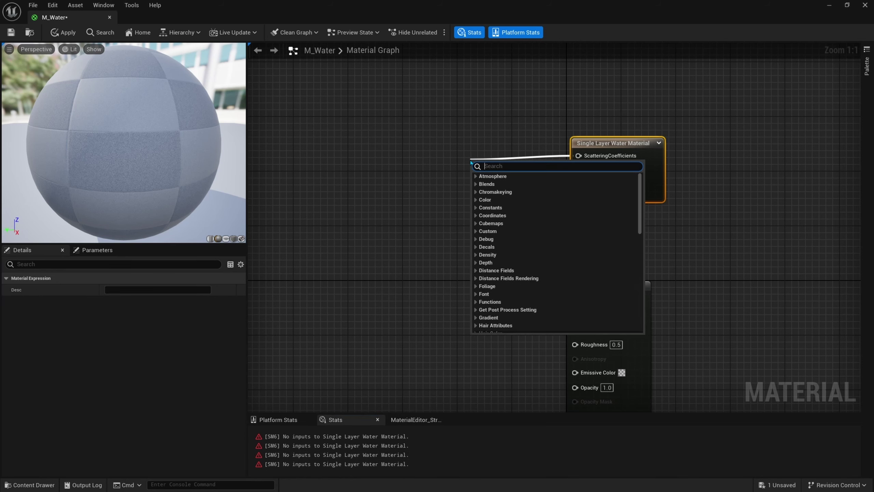
{"action": "left_click", "coordinate": [429, 158]}
Add a three-component vector constant beside the Single Layer Water Material node and convert it into a parameter named Water Scattering.
{"action": "right_click_drag", "start_coordinate": [490, 179], "coordinate": [665, 239]}
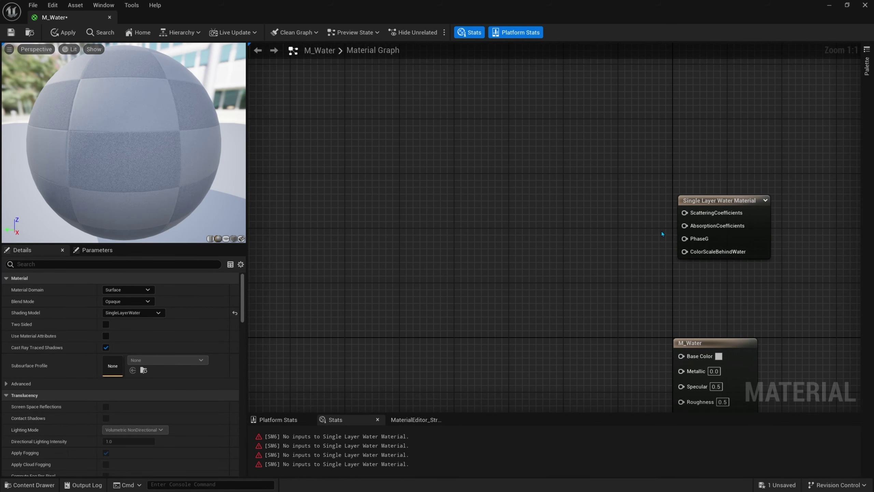
{"action": "right_click_drag", "start_coordinate": [480, 191], "coordinate": [510, 180]}
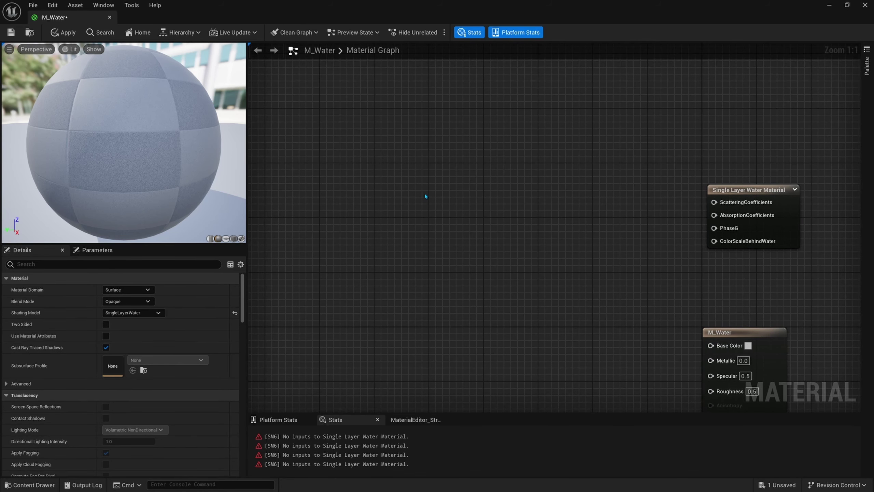
{"action": "key", "text": "3"}
{"action": "left_click", "coordinate": [410, 186]}
{"action": "right_click_drag", "start_coordinate": [457, 246], "coordinate": [427, 233]}
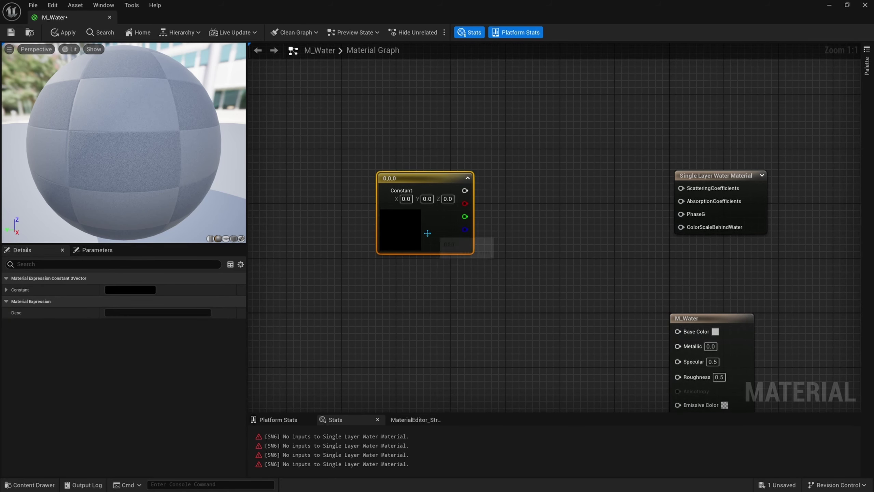
{"action": "left_click_drag", "start_coordinate": [427, 232], "coordinate": [386, 222]}
{"action": "right_click", "coordinate": [377, 180]}
{"action": "left_click", "coordinate": [397, 203]}
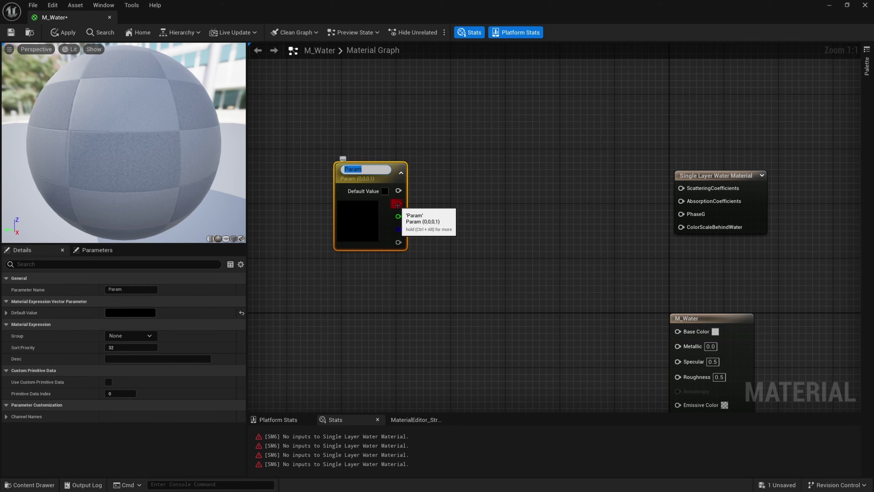
{"action": "type", "text": "Water Scattering"}
{"action": "key", "text": "Return"}
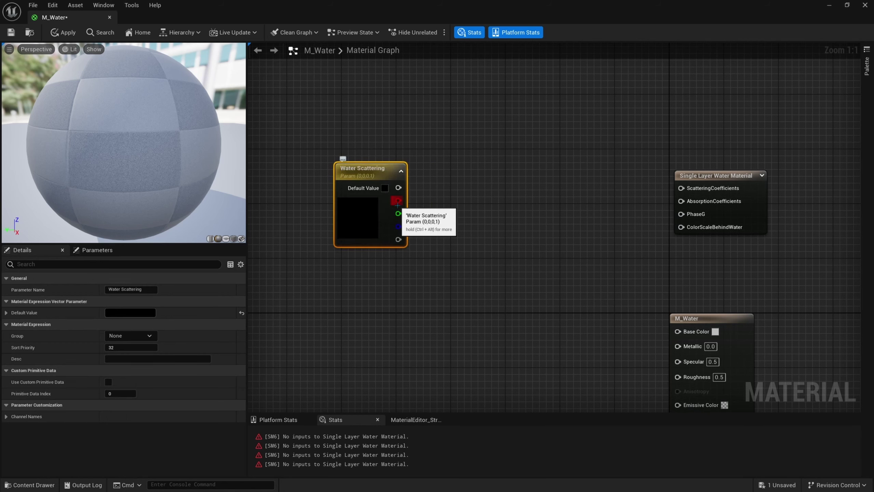
{"action": "left_click_drag", "start_coordinate": [370, 206], "coordinate": [349, 187]}
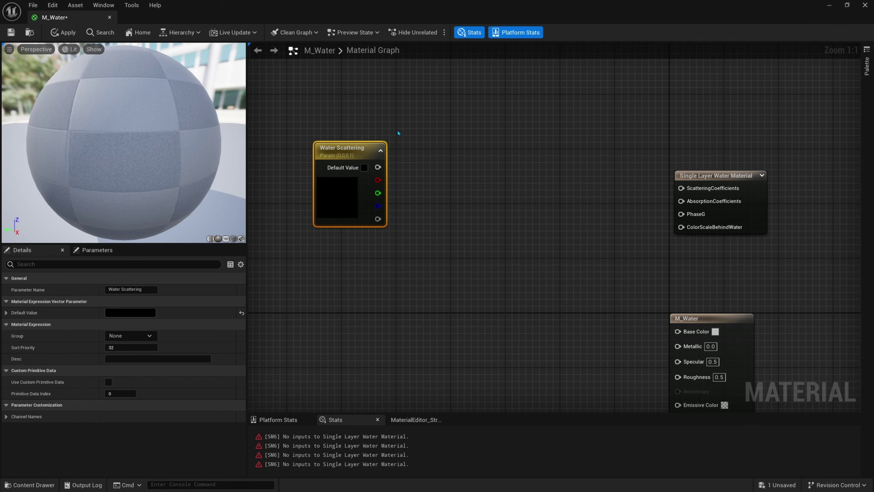
Duplicate the Water Scattering parameter, rename the copy Water Color and place it directly below the original.
{"action": "right_click_drag", "start_coordinate": [404, 150], "coordinate": [417, 133]}
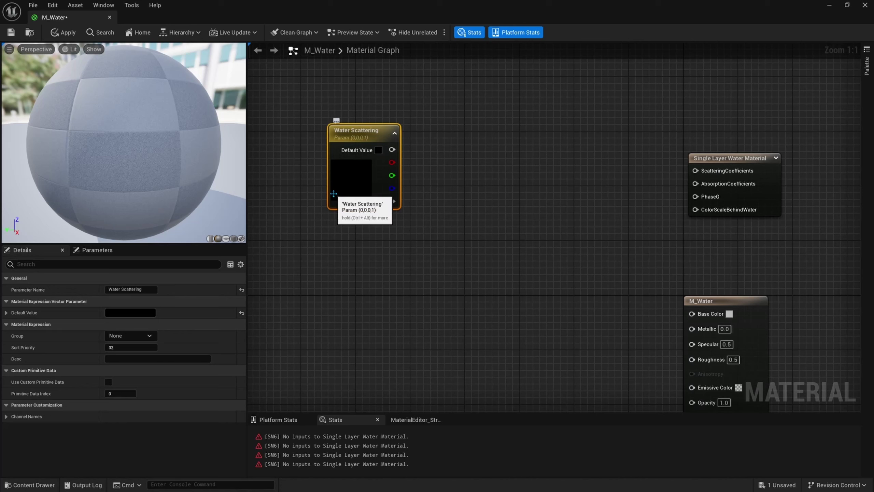
{"action": "key", "text": "ctrl+d"}
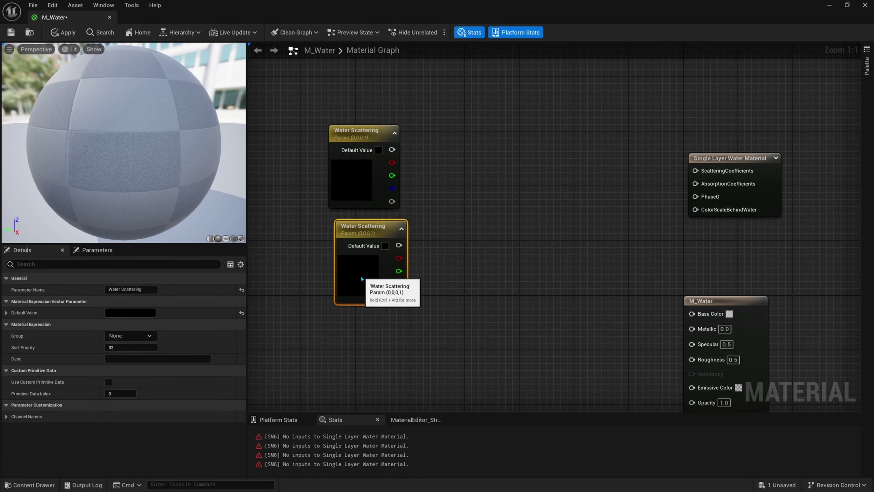
{"action": "left_click_drag", "start_coordinate": [121, 289], "coordinate": [169, 295]}
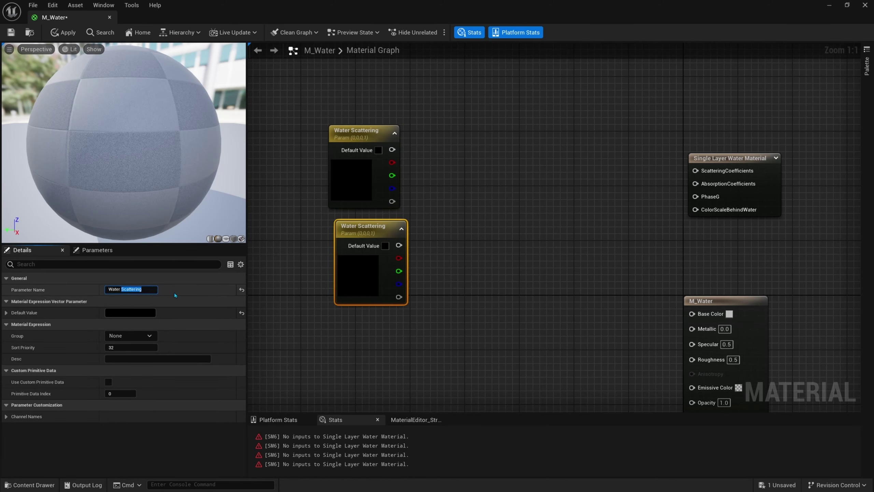
{"action": "type", "text": "Color"}
{"action": "key", "text": "Return"}
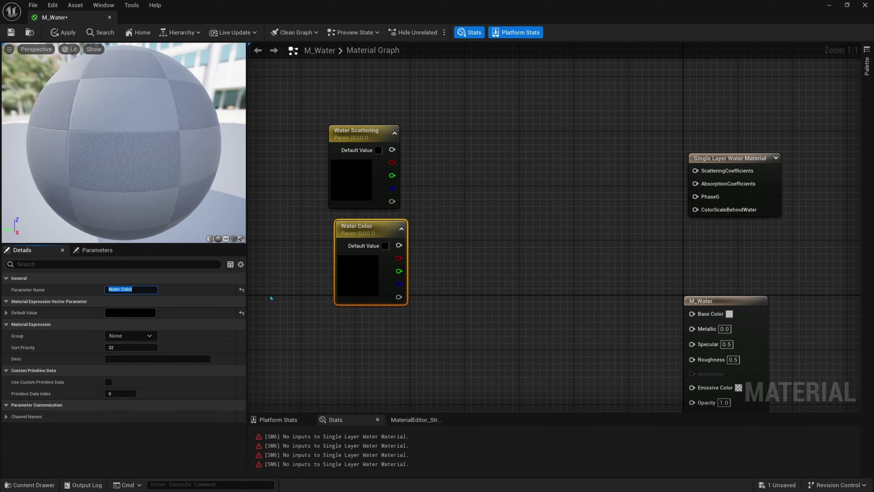
{"action": "right_click_drag", "start_coordinate": [398, 174], "coordinate": [375, 236]}
Feed the Water Scattering output into input A of a new Multiply node and align that node with the output.
{"action": "left_click", "coordinate": [370, 232]}
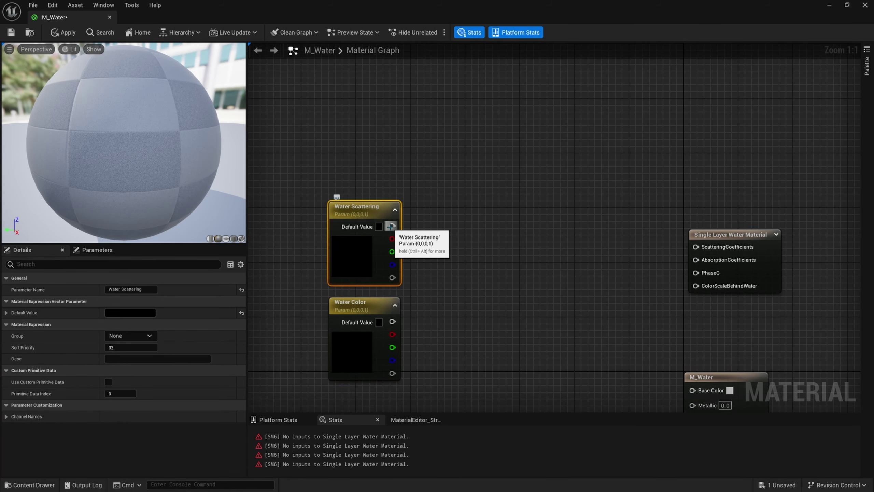
{"action": "left_click_drag", "start_coordinate": [391, 227], "coordinate": [495, 228]}
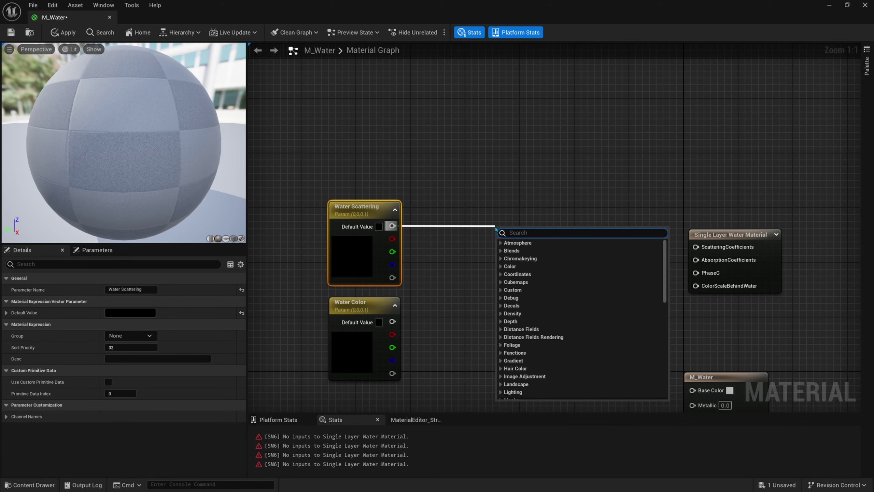
{"action": "type", "text": "multiply"}
{"action": "key", "text": "Return"}
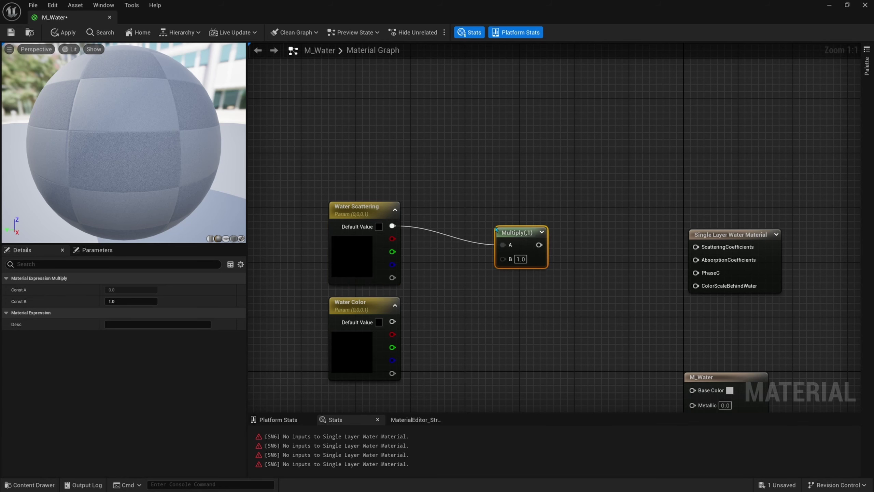
{"action": "left_click_drag", "start_coordinate": [495, 229], "coordinate": [519, 210]}
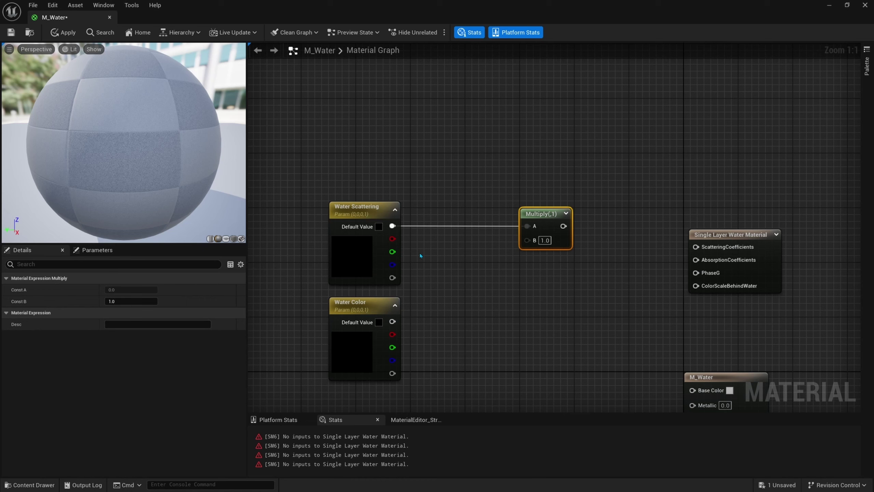
Add a scalar parameter named Water Scattering Amount below the wire and shift the Multiply node further towards the water output.
{"action": "left_click", "coordinate": [421, 264]}
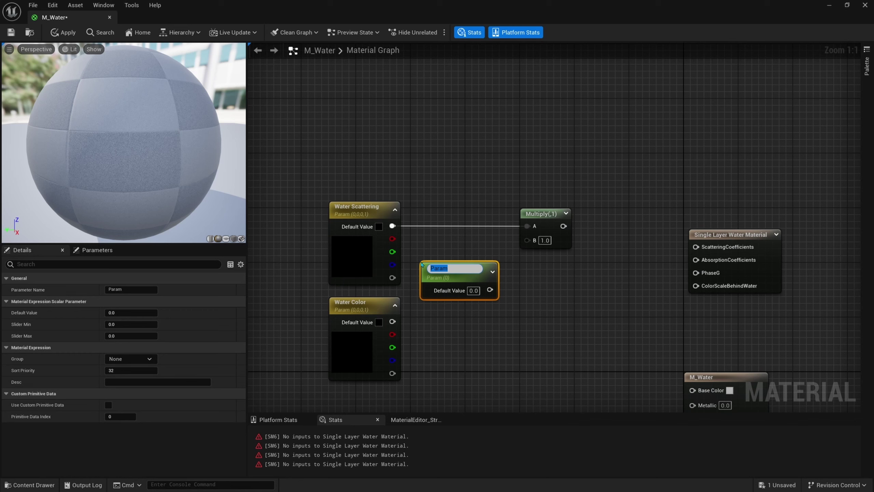
{"action": "type", "text": "Water Scattering Amount"}
{"action": "key", "text": "Return"}
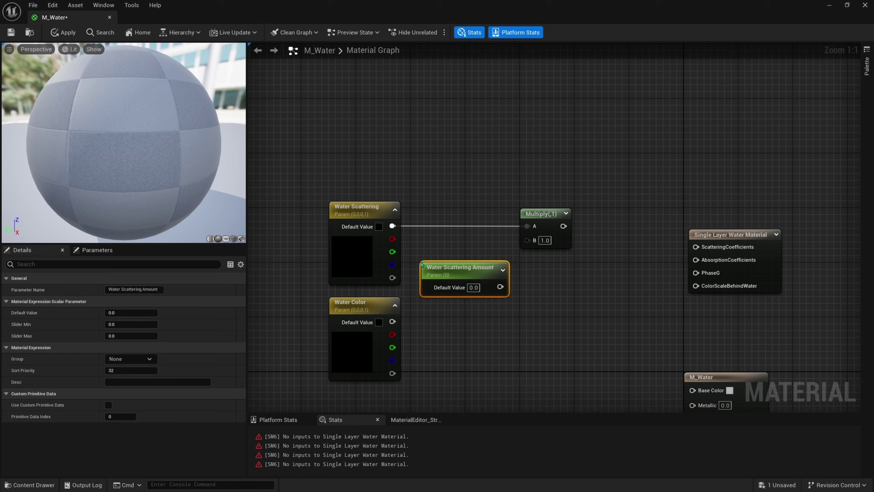
{"action": "left_click_drag", "start_coordinate": [561, 216], "coordinate": [602, 217]}
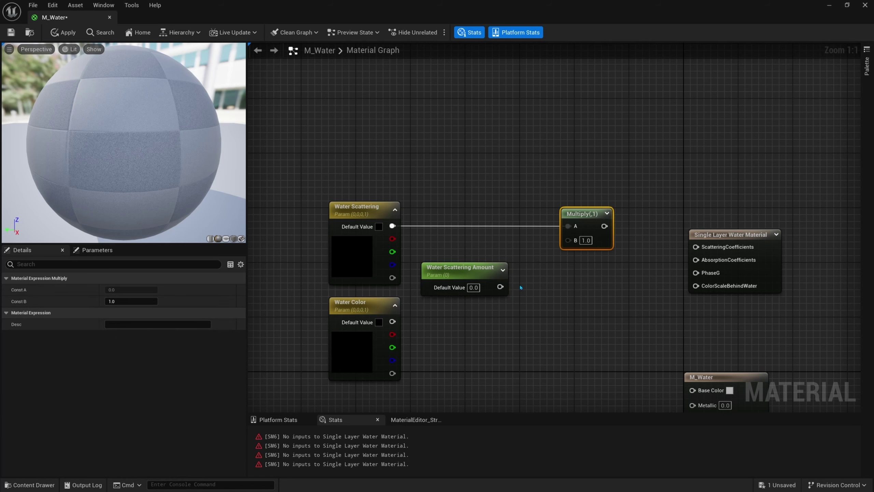
{"action": "left_click_drag", "start_coordinate": [500, 286], "coordinate": [542, 284]}
{"action": "left_click", "coordinate": [515, 260]}
{"action": "left_click", "coordinate": [521, 272]}
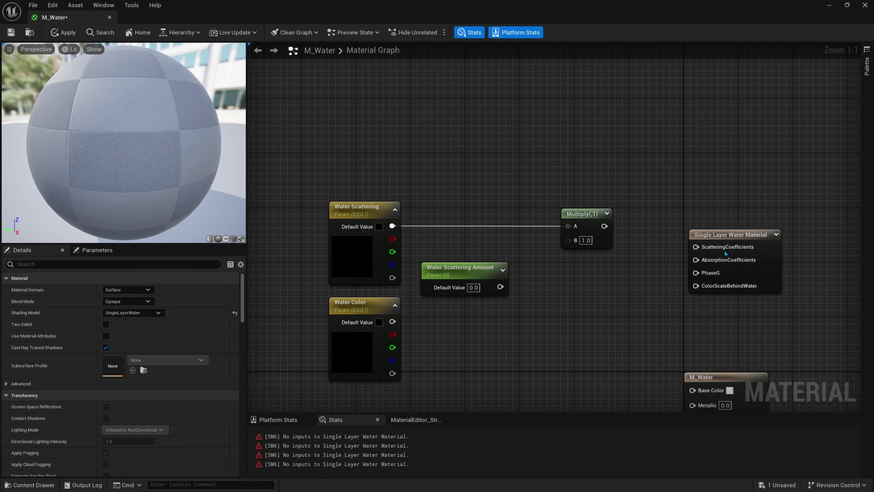
{"action": "left_click_drag", "start_coordinate": [696, 246], "coordinate": [656, 248]}
{"action": "left_click", "coordinate": [601, 276]}
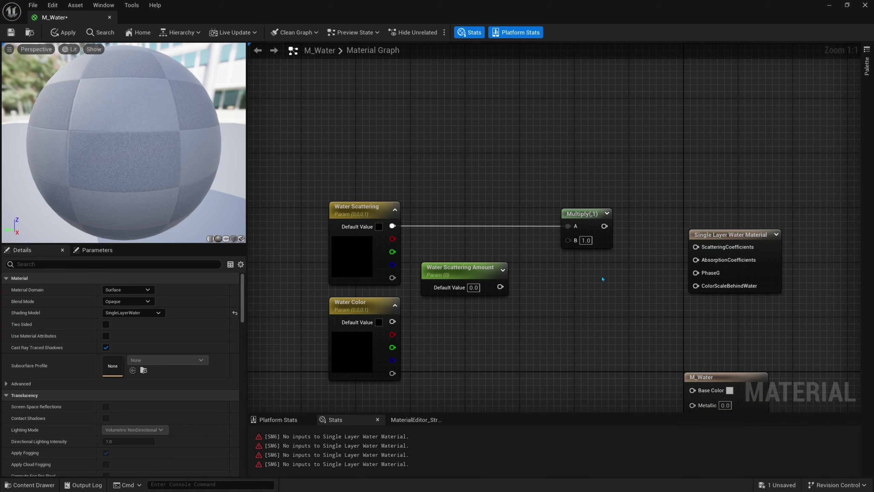
Add a Divide node with B set to 1000 beside Water Scattering Amount and feed that parameter into its A input.
{"action": "right_click", "coordinate": [530, 283]}
{"action": "type", "text": "divi"}
{"action": "key", "text": "Return"}
{"action": "type", "text": "1000"}
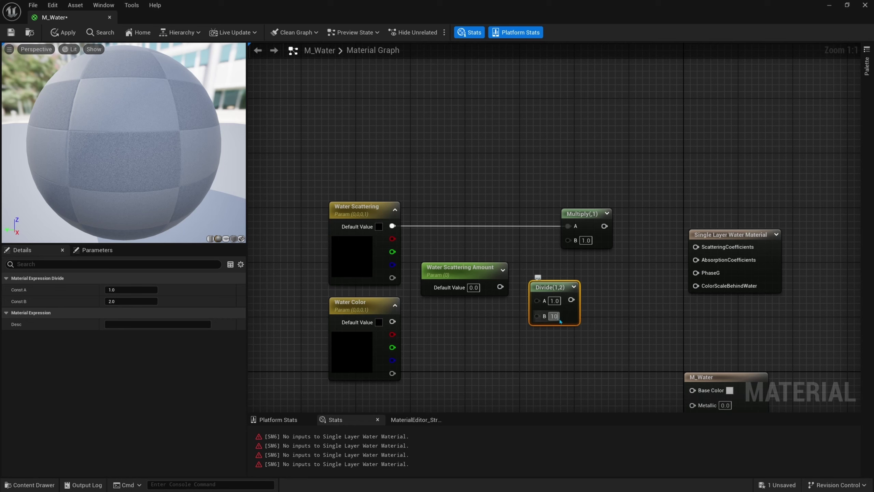
{"action": "key", "text": "Return"}
{"action": "left_click_drag", "start_coordinate": [500, 286], "coordinate": [551, 275]}
{"action": "left_click", "coordinate": [488, 283]}
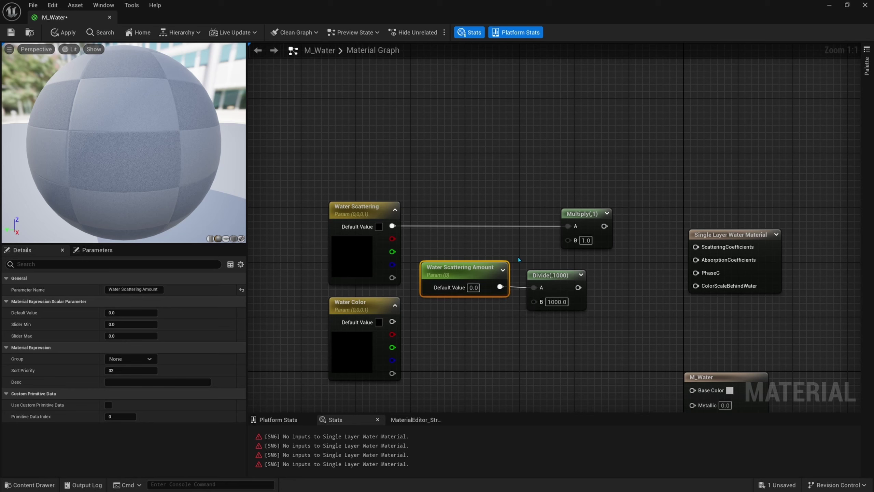
{"action": "left_click_drag", "start_coordinate": [552, 275], "coordinate": [545, 268]}
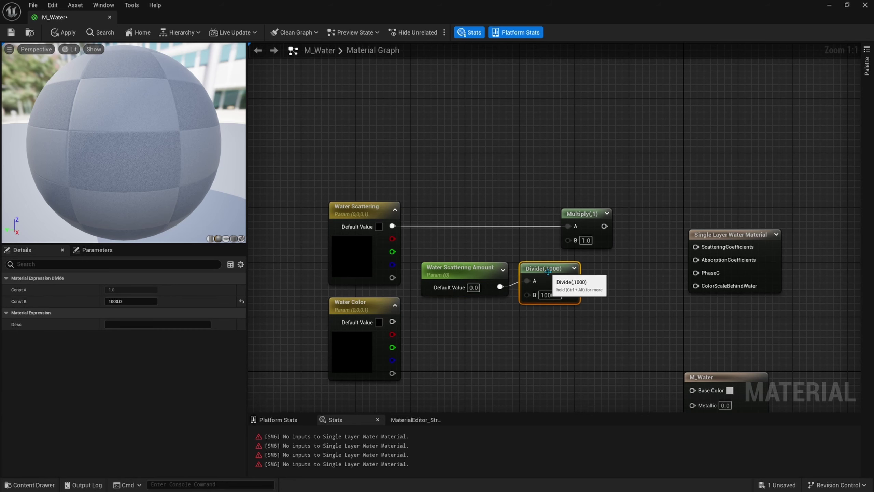
Wire the Divide result into Multiply input B and the Multiply output into ScatteringCoefficients, aligning the Multiply and water output nodes.
{"action": "left_click_drag", "start_coordinate": [598, 244], "coordinate": [604, 244]}
{"action": "left_click_drag", "start_coordinate": [571, 282], "coordinate": [769, 220]}
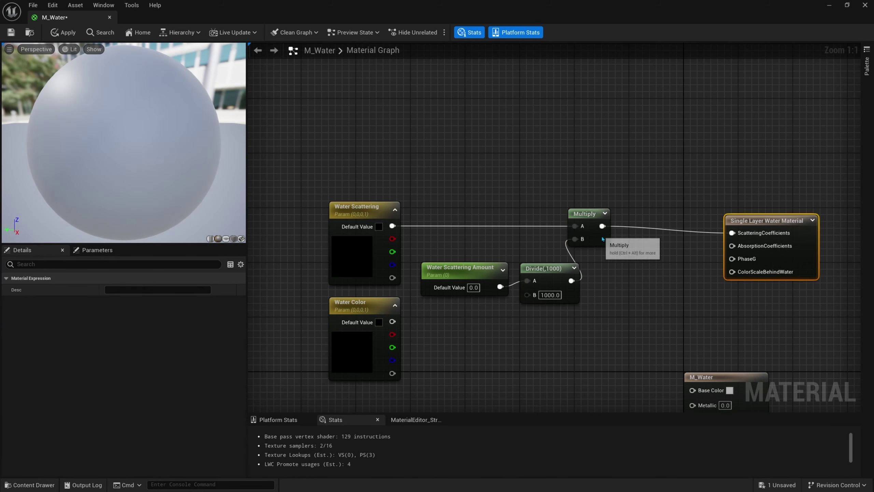
{"action": "left_click_drag", "start_coordinate": [598, 237], "coordinate": [632, 237]}
{"action": "left_click", "coordinate": [792, 220]}
Move the Water Color parameter further down to leave space below the scattering nodes.
{"action": "right_click_drag", "start_coordinate": [382, 351], "coordinate": [396, 250]}
{"action": "left_click_drag", "start_coordinate": [396, 250], "coordinate": [395, 277]}
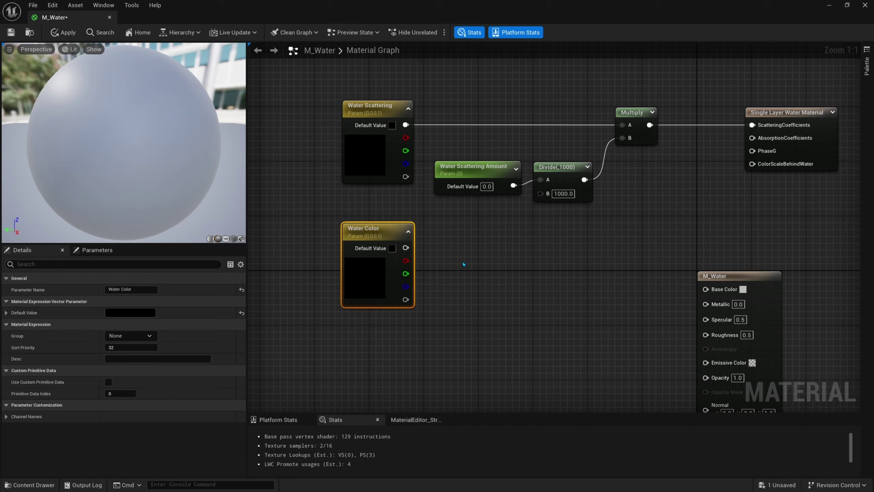
{"action": "left_click_drag", "start_coordinate": [752, 138], "coordinate": [589, 261]}
{"action": "left_click", "coordinate": [582, 249]}
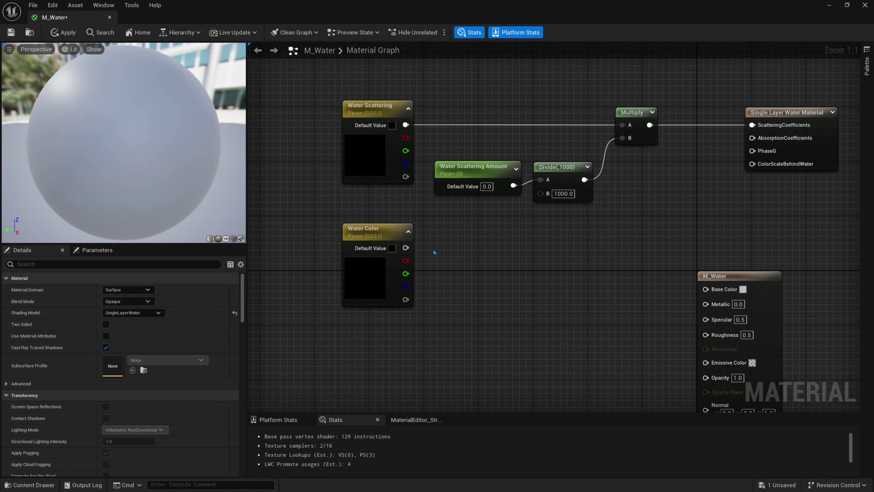
Add a HueShift node beside Water Color, connect the color to its Texture input and arrange both nodes.
{"action": "right_click", "coordinate": [442, 252]}
{"action": "type", "text": "hue"}
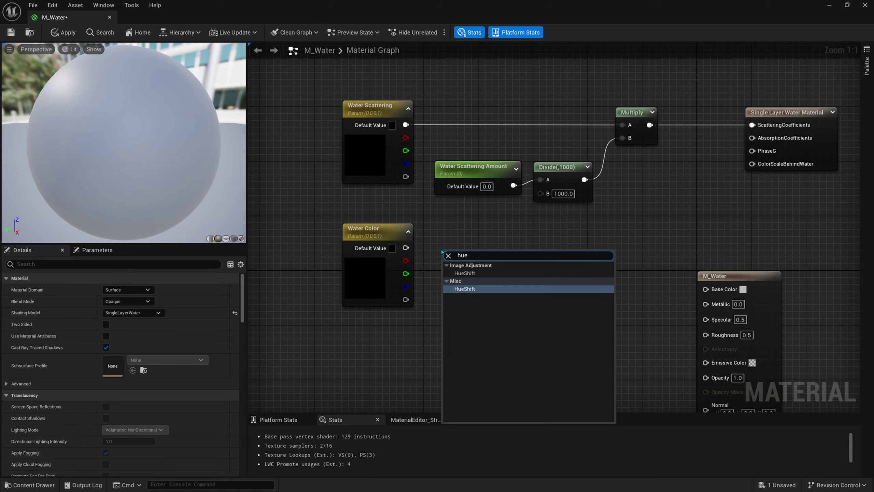
{"action": "key", "text": "Return"}
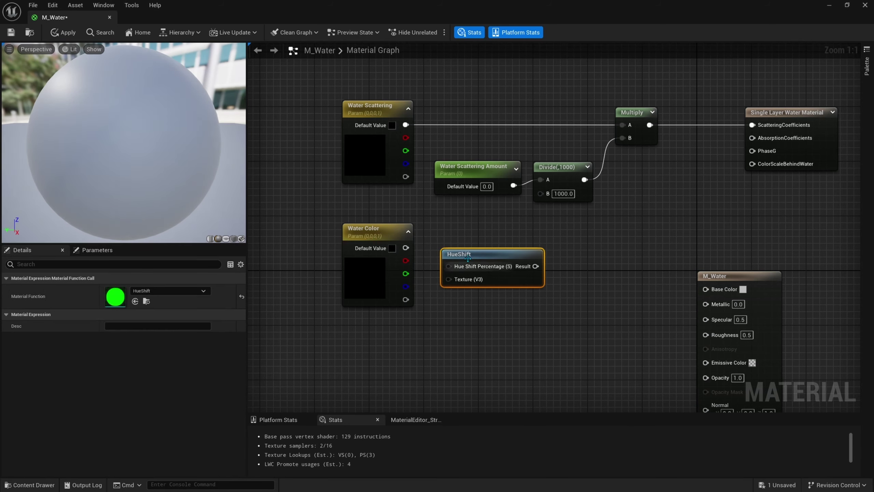
{"action": "left_click_drag", "start_coordinate": [391, 276], "coordinate": [384, 290]}
{"action": "left_click_drag", "start_coordinate": [405, 261], "coordinate": [452, 267]}
{"action": "left_click_drag", "start_coordinate": [406, 288], "coordinate": [399, 301]}
{"action": "left_click_drag", "start_coordinate": [449, 241], "coordinate": [441, 228]}
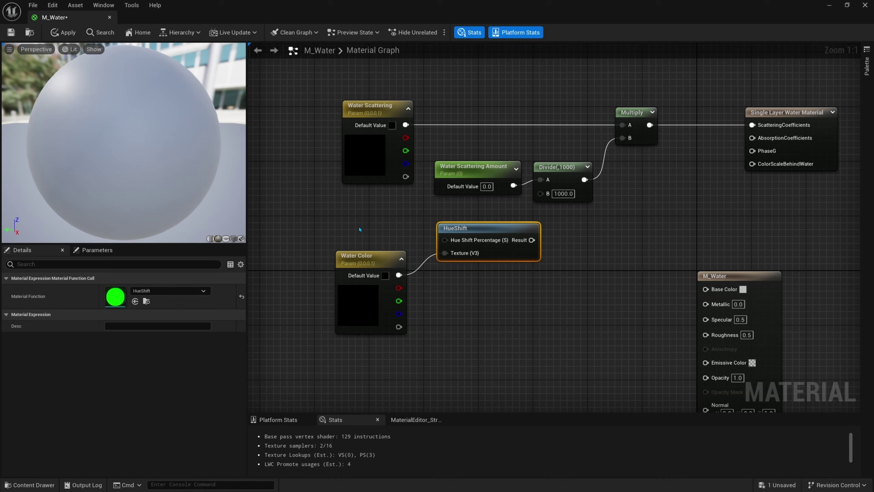
Place a constant with value 0.5 above Water Color and connect it to HueShift's Hue Shift Percentage input.
{"action": "left_click", "coordinate": [363, 216]}
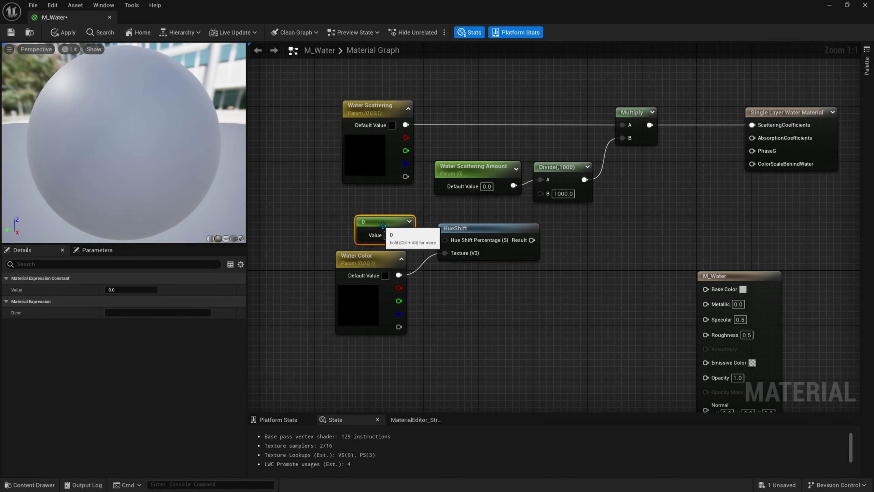
{"action": "left_click", "coordinate": [390, 234]}
{"action": "type", "text": "0.5"}
{"action": "key", "text": "Return"}
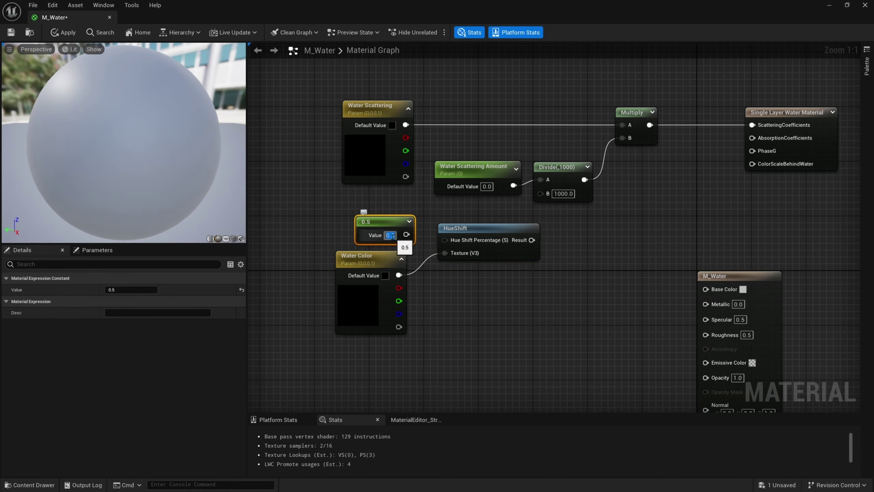
{"action": "left_click_drag", "start_coordinate": [379, 222], "coordinate": [444, 240]}
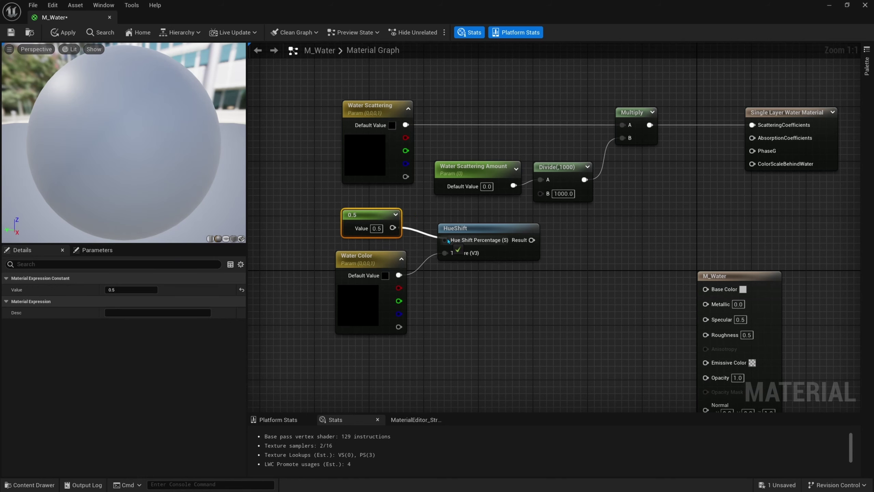
{"action": "double_click", "coordinate": [361, 300]}
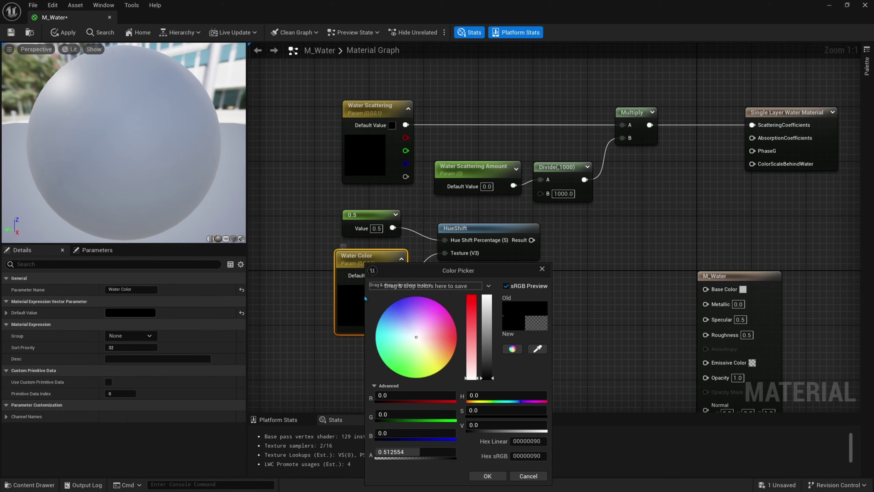
{"action": "left_click_drag", "start_coordinate": [444, 271], "coordinate": [446, 152]}
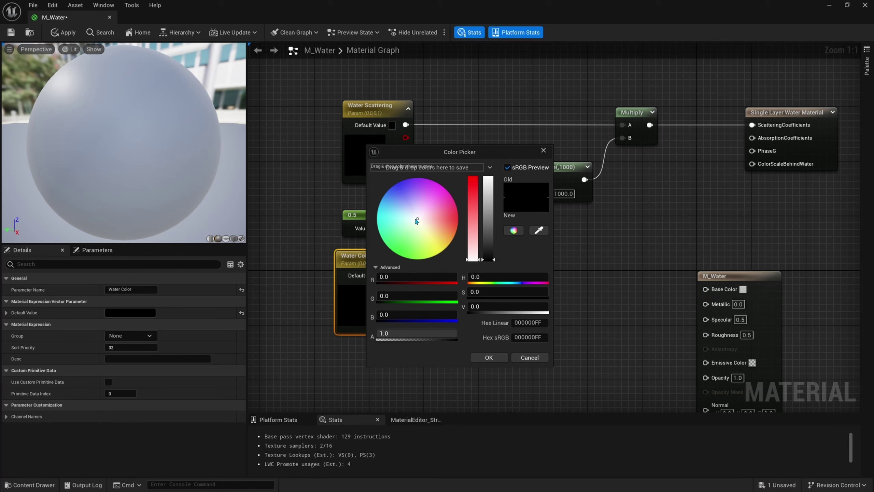
{"action": "left_click_drag", "start_coordinate": [417, 220], "coordinate": [380, 221]}
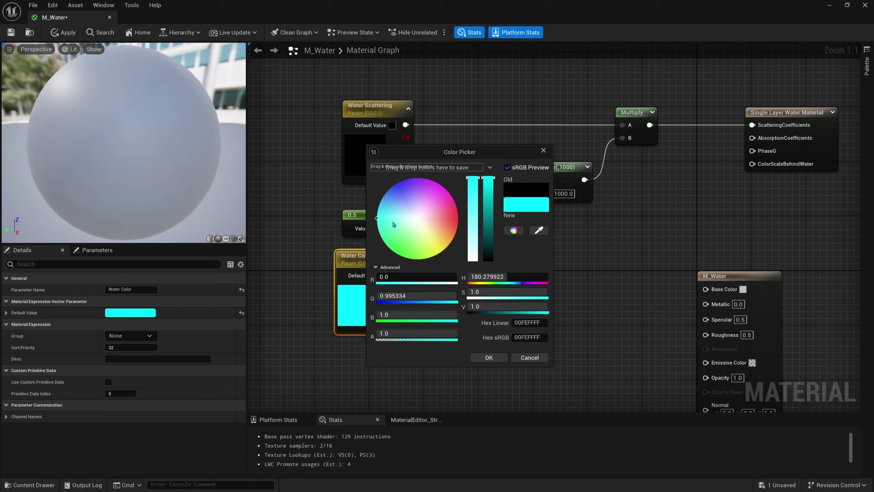
{"action": "left_click_drag", "start_coordinate": [389, 221], "coordinate": [492, 224]}
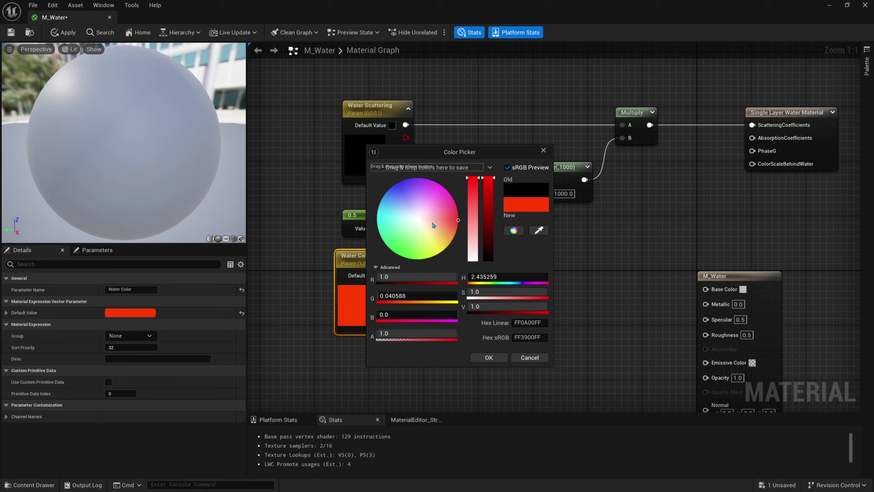
{"action": "left_click_drag", "start_coordinate": [432, 224], "coordinate": [293, 216]}
{"action": "left_click", "coordinate": [519, 357]}
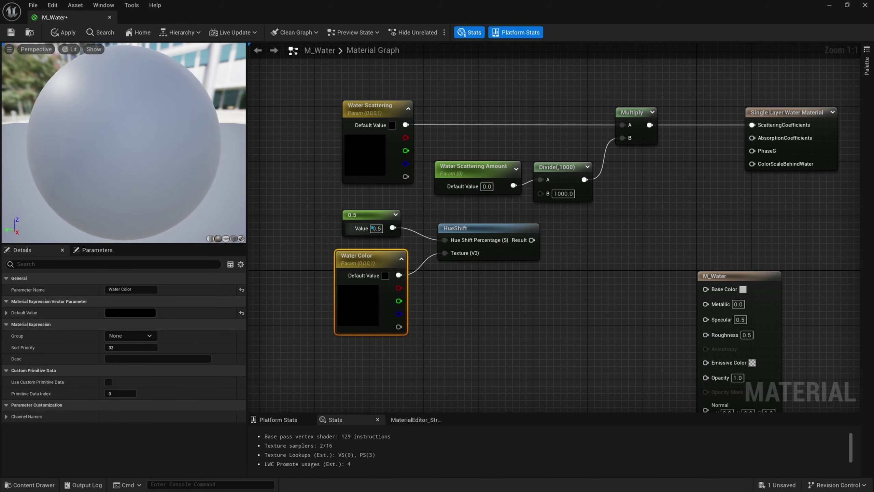
{"action": "left_click", "coordinate": [363, 231]}
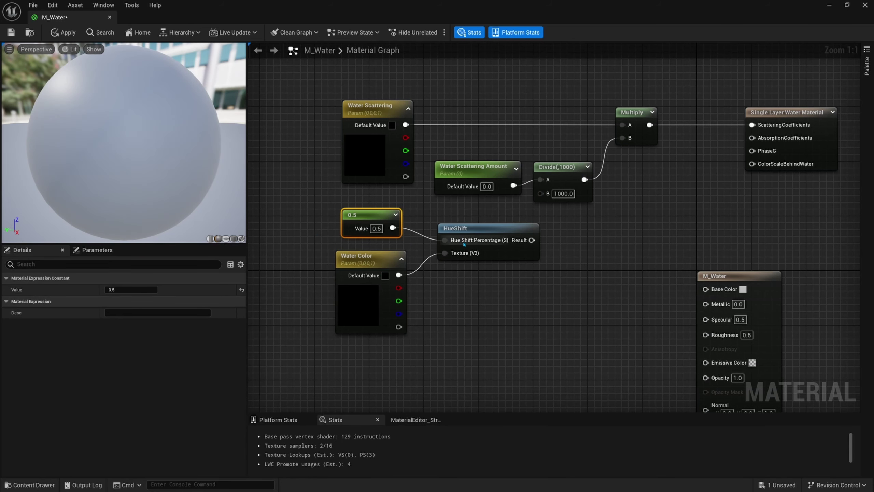
Feed the HueShift result into input A of a new Multiply node.
{"action": "right_click_drag", "start_coordinate": [532, 240], "coordinate": [496, 238]}
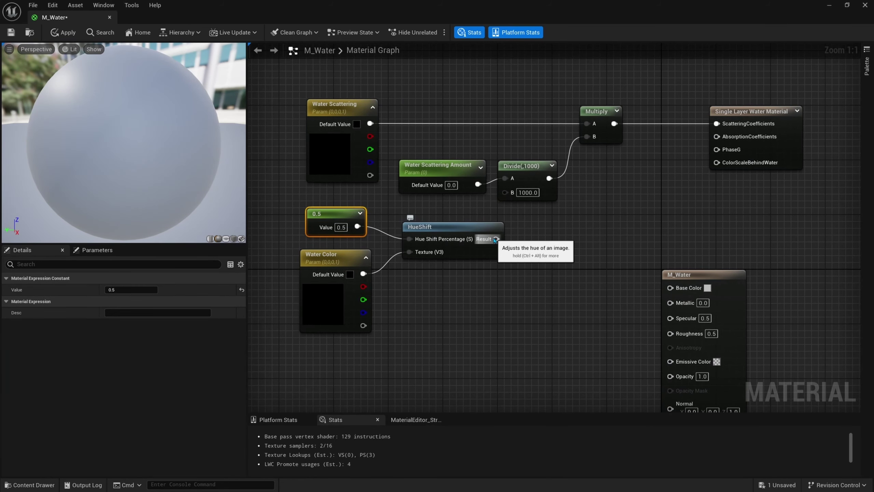
{"action": "left_click_drag", "start_coordinate": [496, 239], "coordinate": [541, 240]}
{"action": "type", "text": "m"}
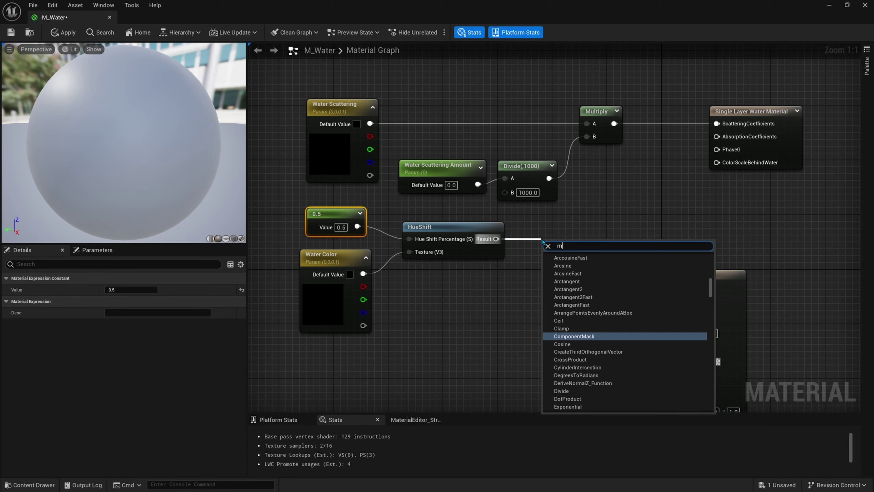
{"action": "type", "text": "ultip"}
{"action": "key", "text": "Return"}
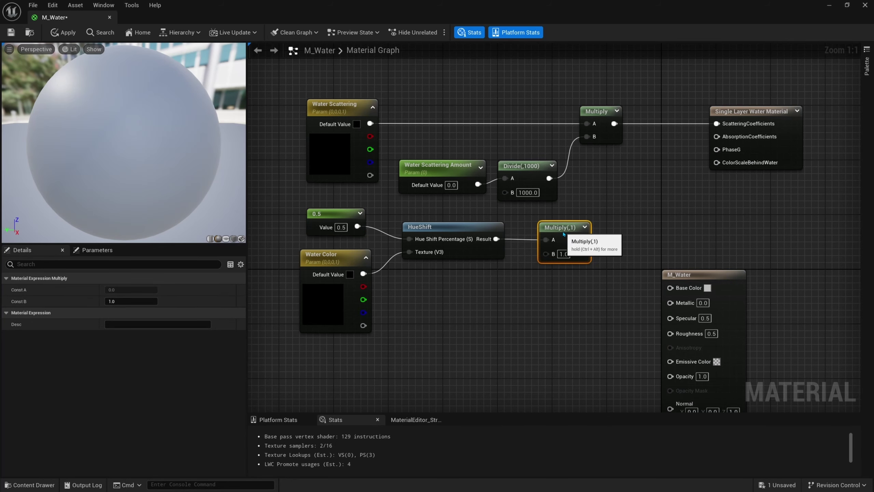
Add a scalar parameter named Water Absorption and position it below the HueShift node.
{"action": "left_click", "coordinate": [423, 286]}
{"action": "left_click_drag", "start_coordinate": [454, 154], "coordinate": [524, 184]}
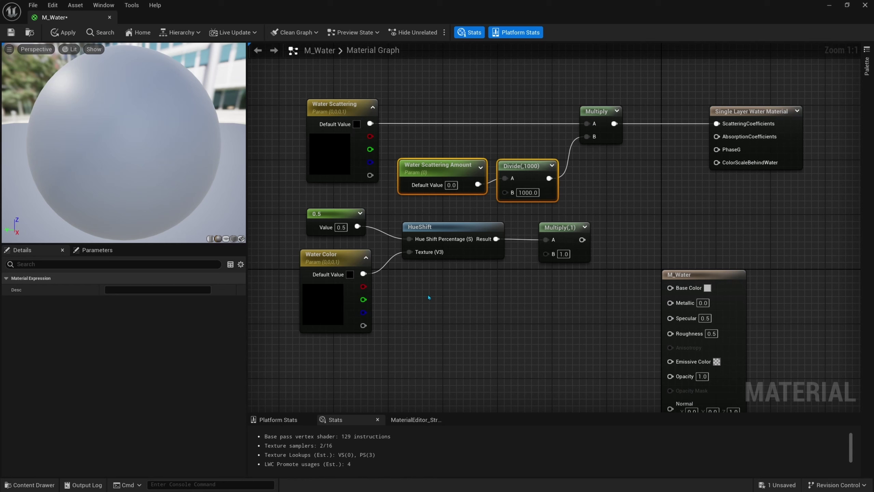
{"action": "left_click", "coordinate": [428, 297]}
{"action": "type", "text": "Water Absorp"}
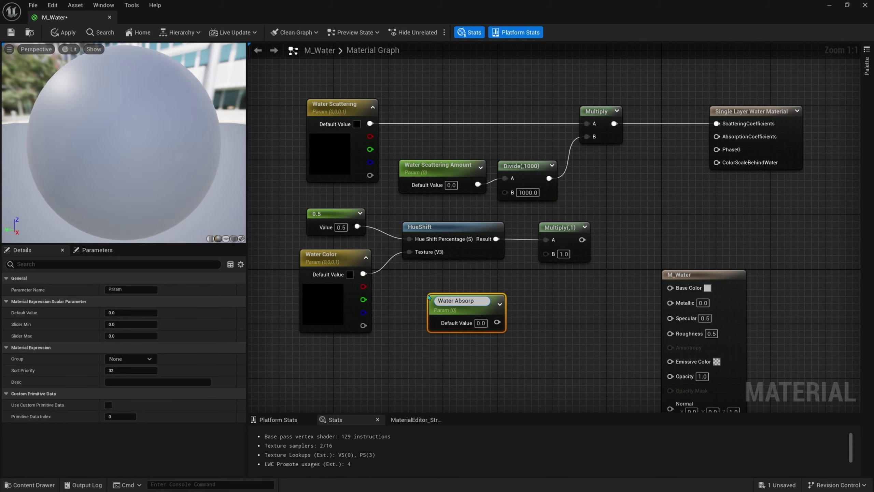
{"action": "type", "text": "tion"}
{"action": "key", "text": "Return"}
{"action": "left_click_drag", "start_coordinate": [428, 297], "coordinate": [403, 293]}
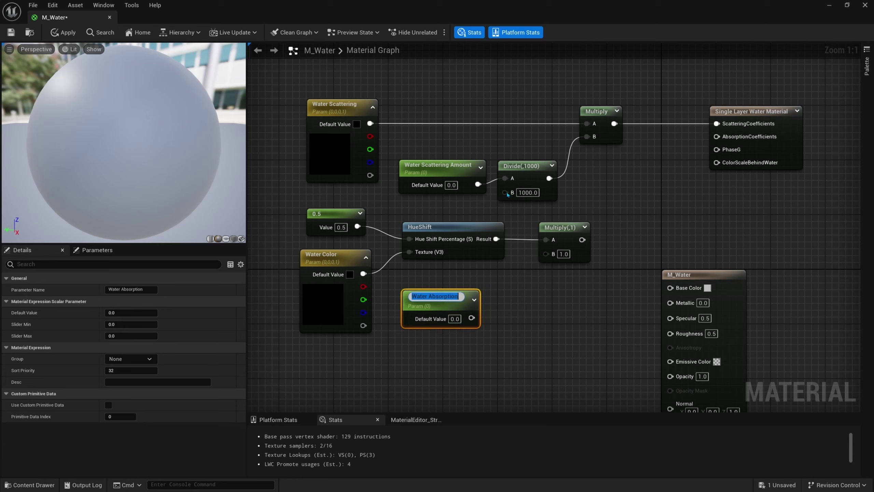
Copy the Divide by 1000 node beside Water Absorption and wire the parameter through it into input B of the lower Multiply.
{"action": "left_click", "coordinate": [524, 178]}
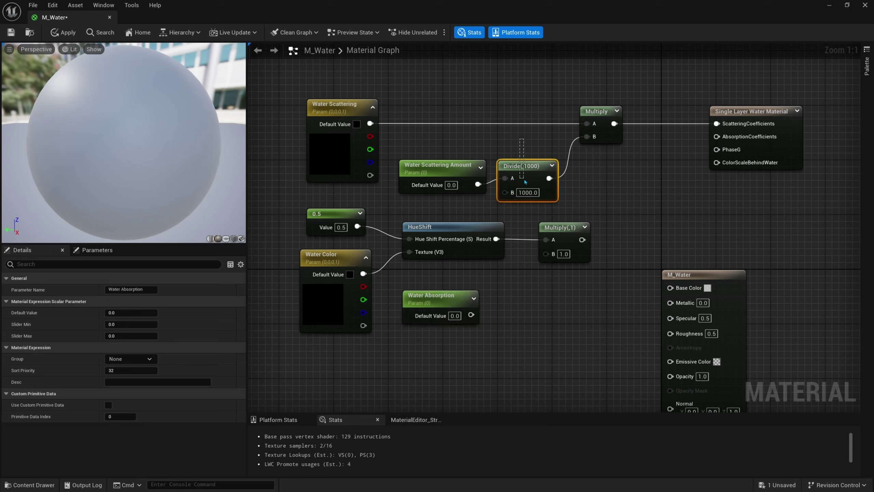
{"action": "left_click", "coordinate": [506, 302]}
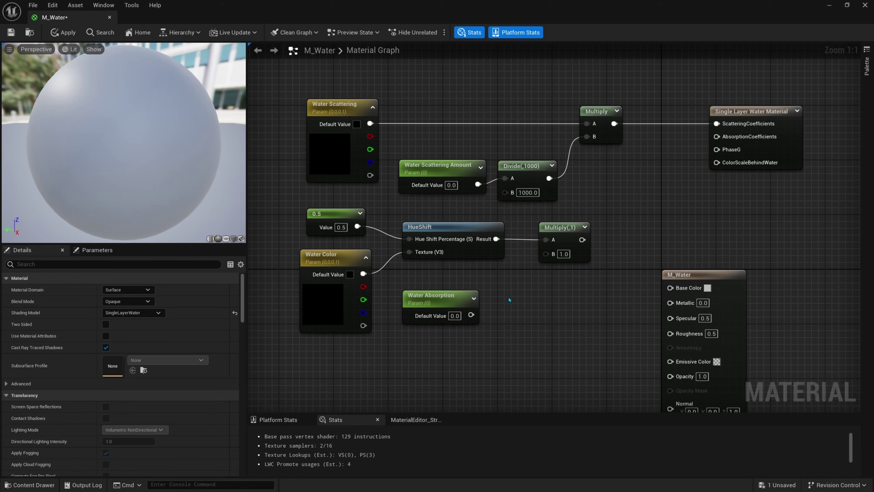
{"action": "key", "text": "ctrl+v"}
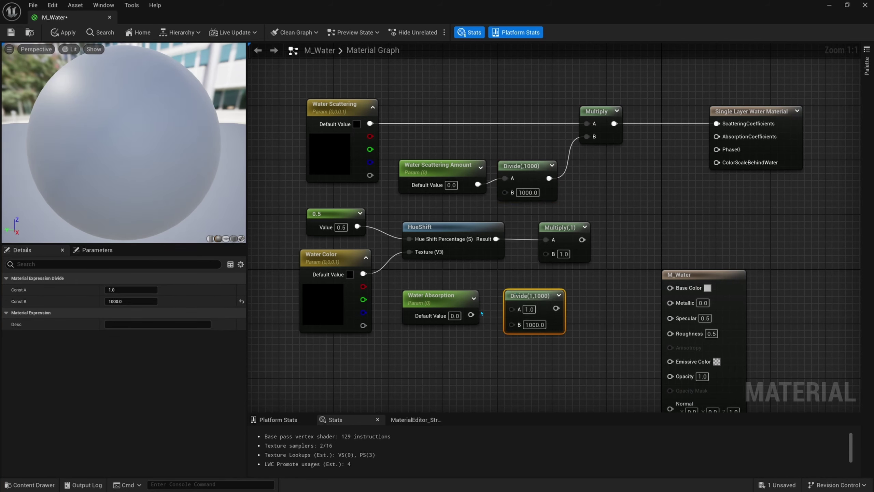
{"action": "left_click_drag", "start_coordinate": [471, 314], "coordinate": [552, 255]}
Connect the lower Multiply output to AbsorptionCoefficients on the Single Layer Water Material node.
{"action": "right_click_drag", "start_coordinate": [552, 255], "coordinate": [539, 276]}
{"action": "left_click_drag", "start_coordinate": [561, 260], "coordinate": [704, 158]}
{"action": "right_click_drag", "start_coordinate": [586, 230], "coordinate": [628, 233]}
Set the default value of Water Scattering Amount to 0.25 and that of Water Absorption to 5.
{"action": "left_click", "coordinate": [477, 211]}
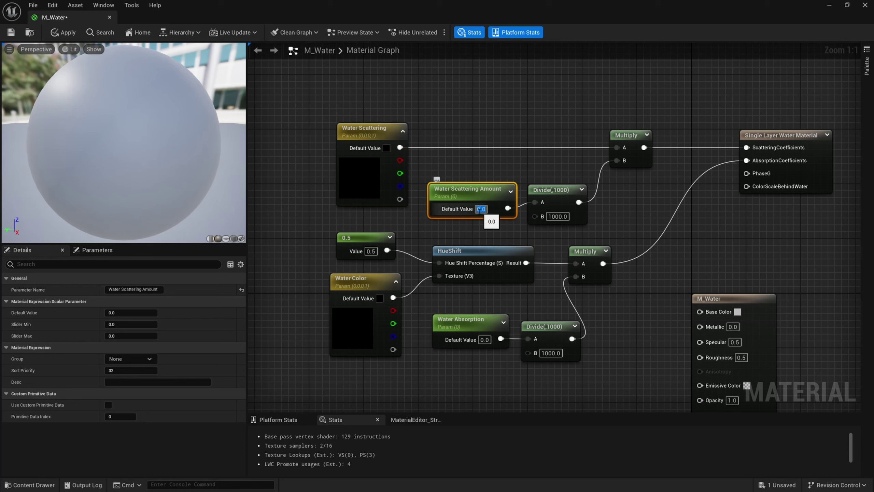
{"action": "type", "text": "0.25"}
{"action": "key", "text": "Return"}
{"action": "right_click_drag", "start_coordinate": [484, 340], "coordinate": [464, 289]}
{"action": "left_click", "coordinate": [465, 289]}
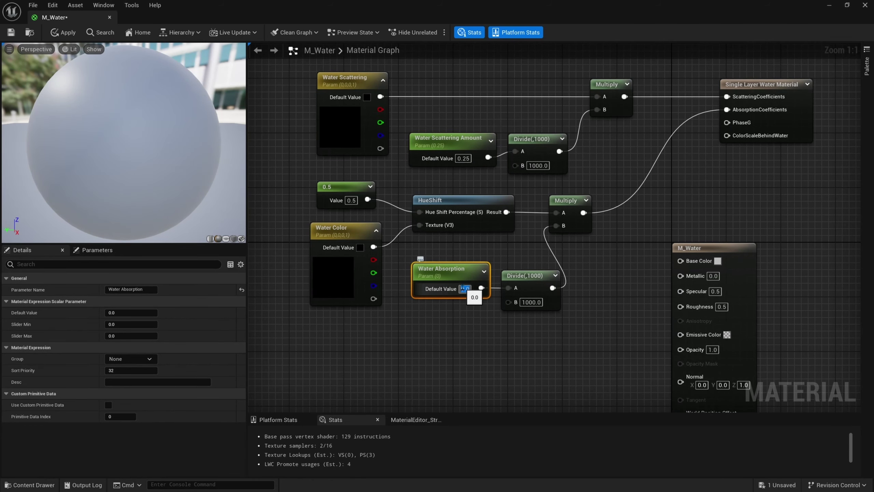
{"action": "type", "text": "5"}
{"action": "key", "text": "Return"}
Set the Water Scattering default color to a mid-dark teal with hue about 181, saturation about 0.91 and value about 0.47.
{"action": "right_click_drag", "start_coordinate": [428, 146], "coordinate": [460, 222]}
{"action": "double_click", "coordinate": [397, 192]}
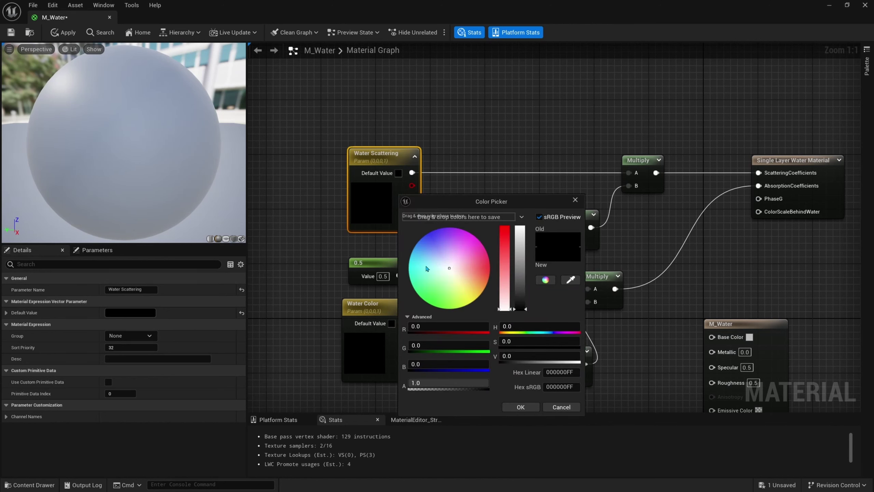
{"action": "left_click_drag", "start_coordinate": [424, 267], "coordinate": [411, 267]}
{"action": "mouse_move", "coordinate": [519, 266]}
{"action": "left_mouse_down"}
{"action": "mouse_move", "coordinate": [518, 276]}
{"action": "mouse_move", "coordinate": [521, 265]}
{"action": "left_mouse_up"}
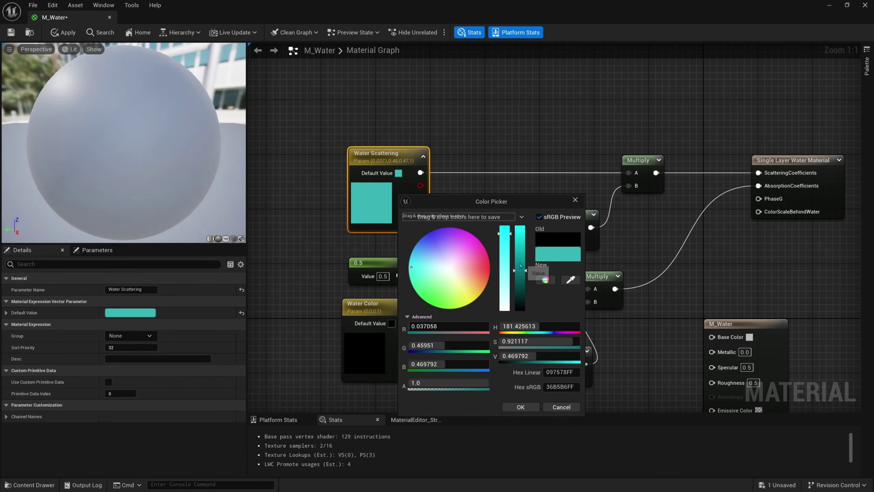
{"action": "left_click", "coordinate": [503, 234]}
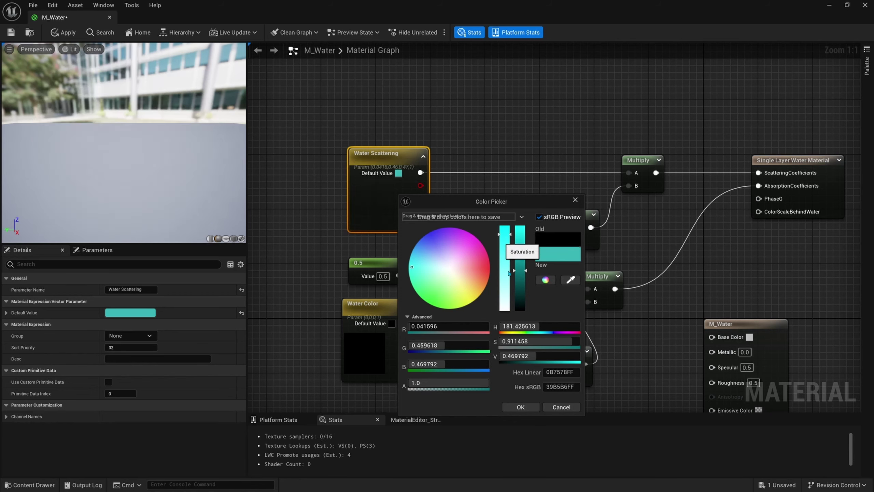
{"action": "left_click", "coordinate": [526, 409]}
Set the Water Color default color to a saturated blue with hue about 201, saturation about 0.99 and value about 0.56.
{"action": "right_click_drag", "start_coordinate": [386, 283], "coordinate": [391, 238]}
{"action": "double_click", "coordinate": [395, 265]}
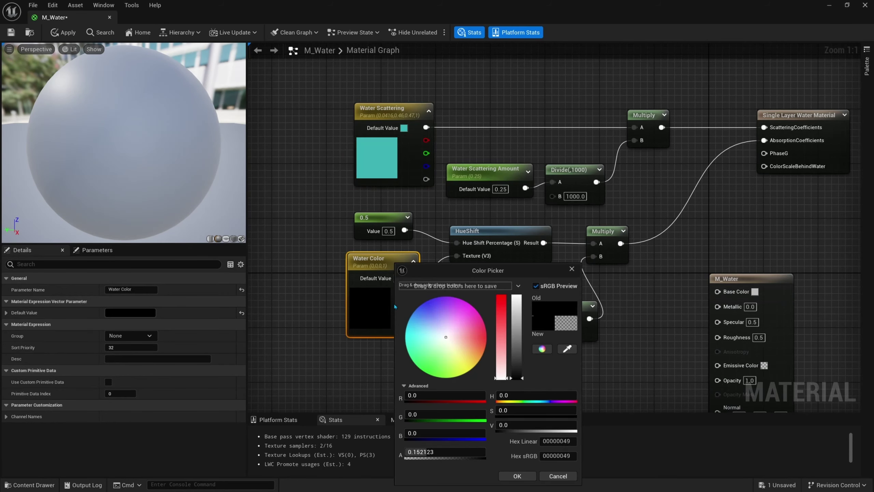
{"action": "left_click_drag", "start_coordinate": [425, 332], "coordinate": [408, 322]}
{"action": "left_click", "coordinate": [519, 344]}
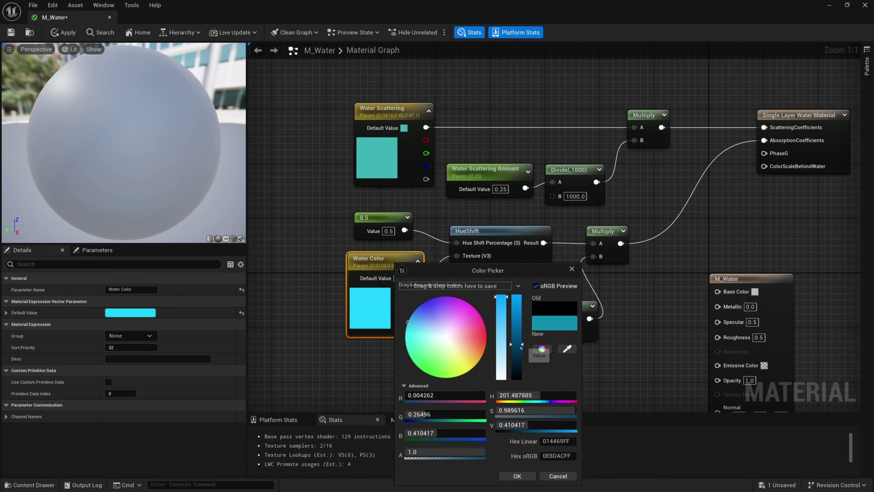
{"action": "left_click_drag", "start_coordinate": [521, 344], "coordinate": [521, 331]}
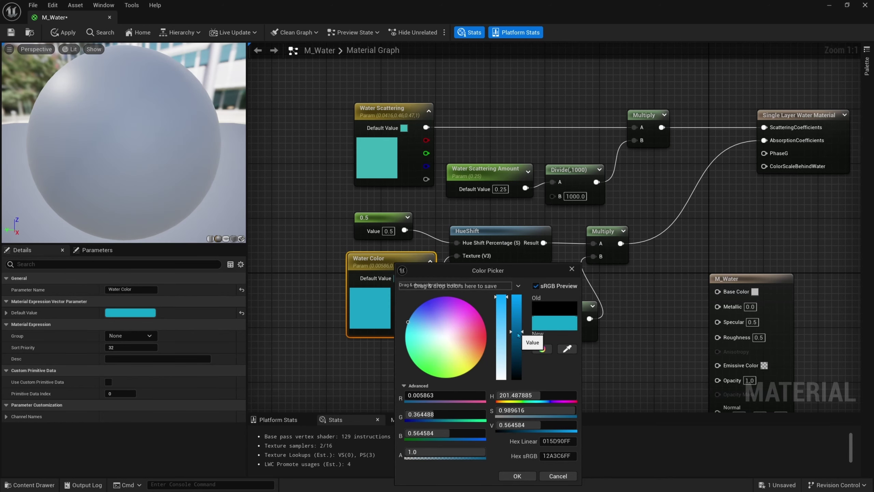
{"action": "left_click", "coordinate": [517, 476]}
{"action": "right_click_drag", "start_coordinate": [376, 340], "coordinate": [398, 332]}
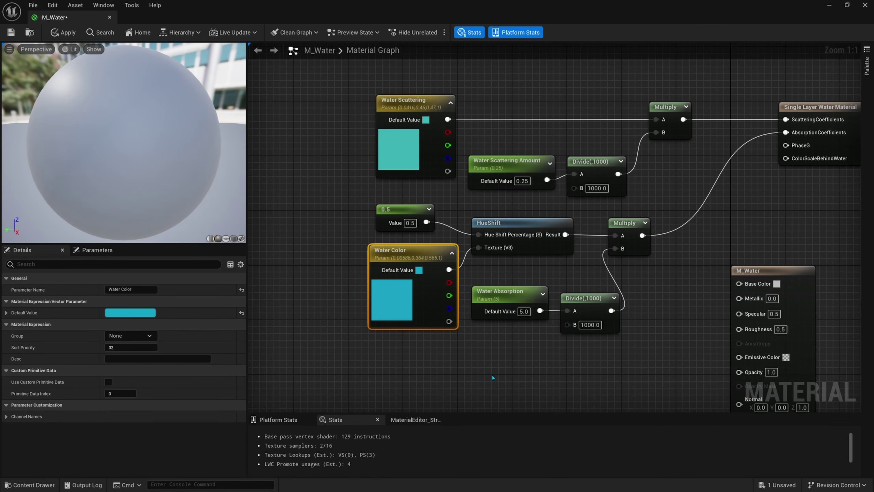
{"action": "left_click", "coordinate": [375, 257]}
{"action": "left_click", "coordinate": [386, 114]}
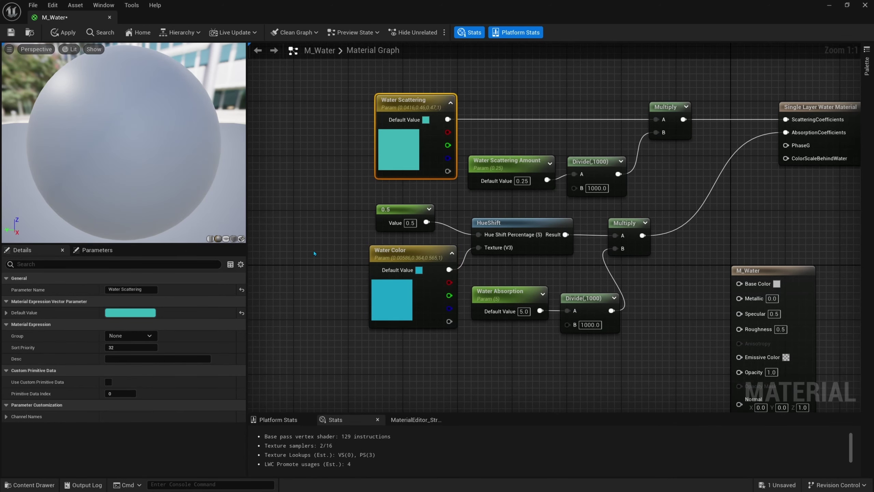
Move all scattering and absorption nodes together with the Single Layer Water Material node farther up and to the left of the M_Water output node.
{"action": "scroll", "coordinate": [550, 312], "scroll_direction": "down", "scroll_amount": 1}
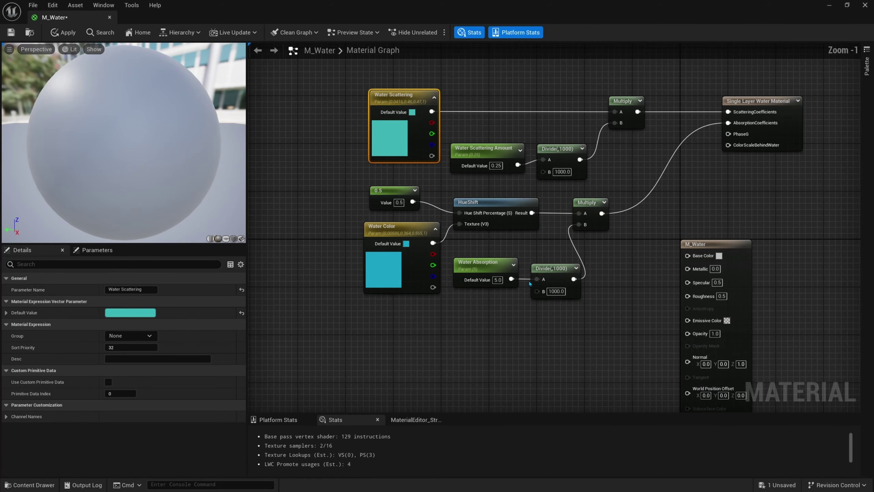
{"action": "scroll", "coordinate": [553, 293], "scroll_direction": "down", "scroll_amount": 1}
{"action": "right_click_drag", "start_coordinate": [553, 293], "coordinate": [509, 316]}
{"action": "left_click_drag", "start_coordinate": [580, 328], "coordinate": [358, 128]}
{"action": "scroll", "coordinate": [708, 186], "scroll_direction": "down", "scroll_amount": 3}
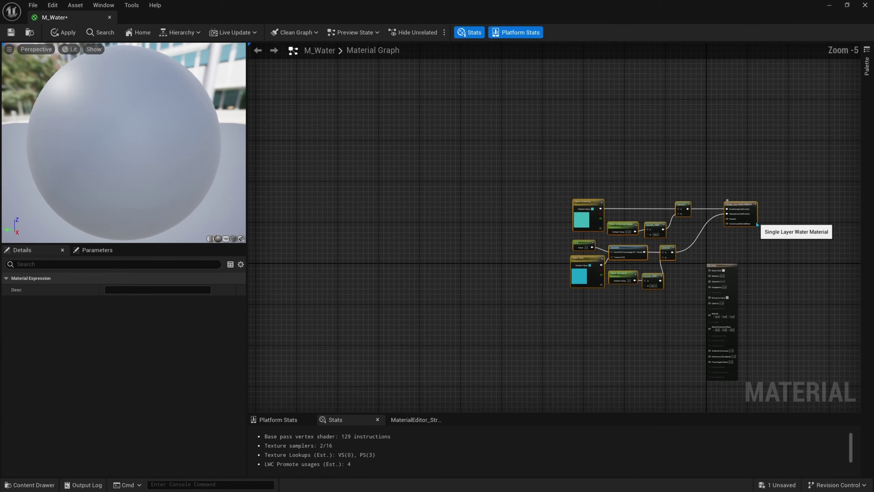
{"action": "left_click_drag", "start_coordinate": [604, 152], "coordinate": [479, 112]}
{"action": "right_click_drag", "start_coordinate": [473, 156], "coordinate": [531, 196]}
{"action": "left_click_drag", "start_coordinate": [621, 254], "coordinate": [362, 121]}
Enclose the complete scattering and absorption node network in a comment box titled Water Color.
{"action": "left_click_drag", "start_coordinate": [301, 96], "coordinate": [580, 265]}
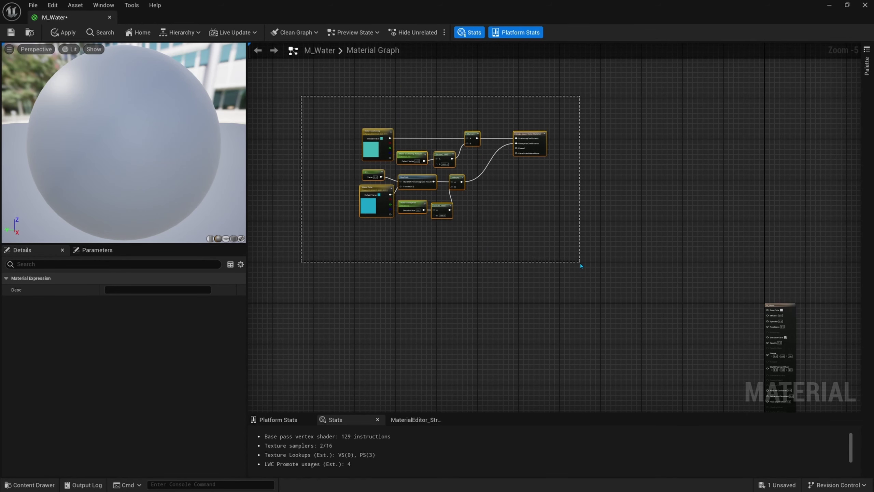
{"action": "type", "text": "c"}
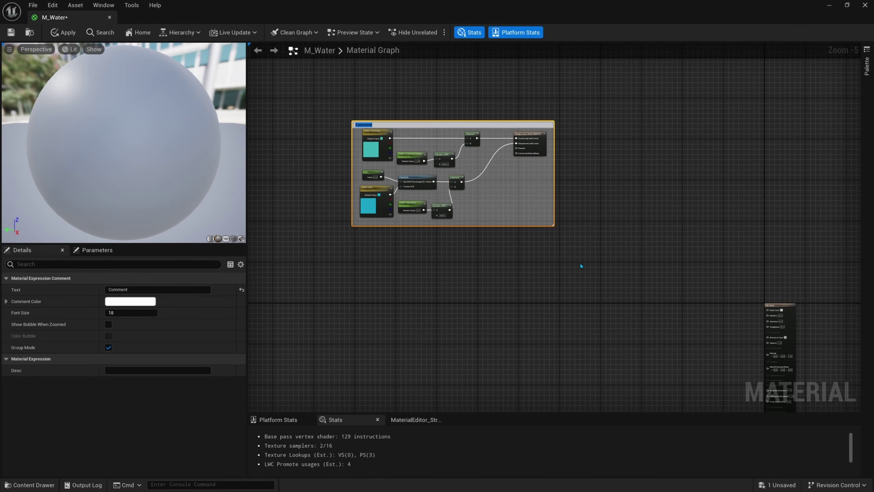
{"action": "type", "text": "Water Color"}
{"action": "key", "text": "Return"}
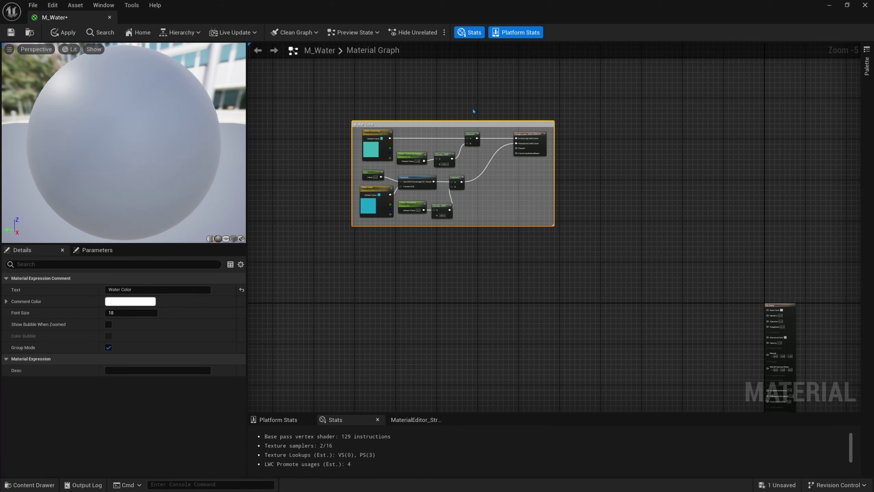
Add a constant with value 0 beside the M_Water output node and connect it to Roughness.
{"action": "right_click_drag", "start_coordinate": [612, 263], "coordinate": [580, 210]}
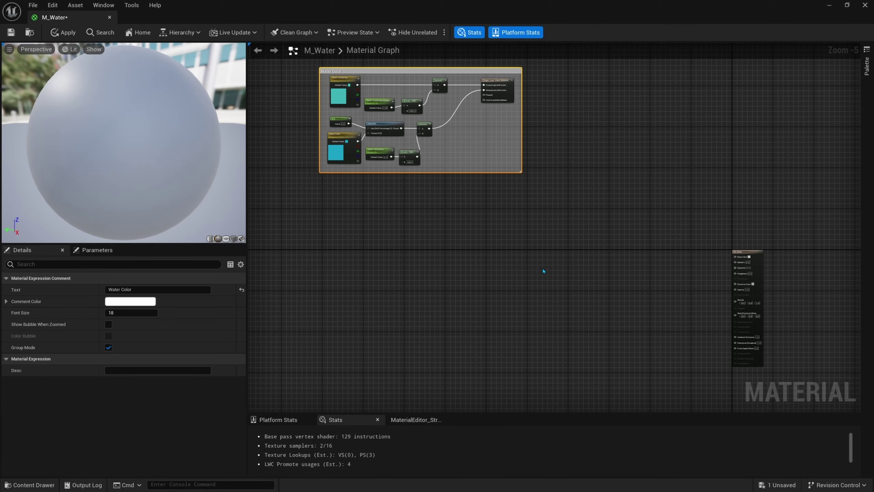
{"action": "scroll", "coordinate": [562, 262], "scroll_direction": "up", "scroll_amount": 4}
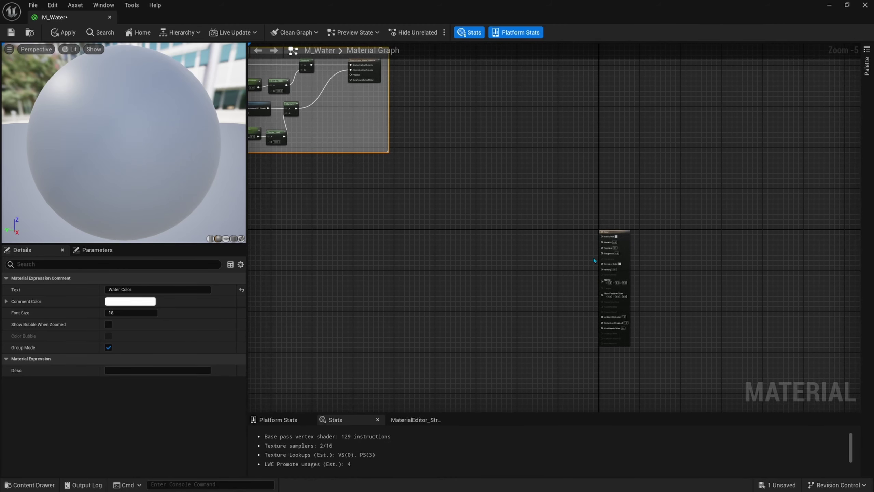
{"action": "right_click_drag", "start_coordinate": [630, 244], "coordinate": [629, 201]}
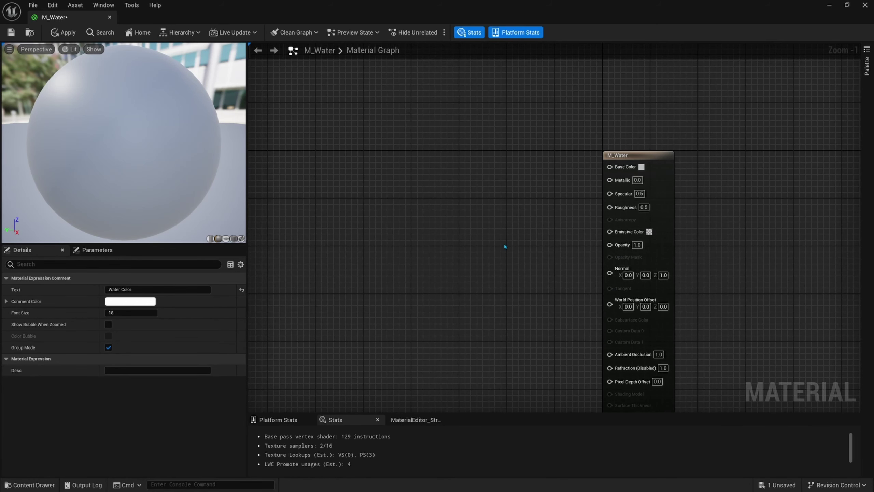
{"action": "left_click", "coordinate": [521, 216]}
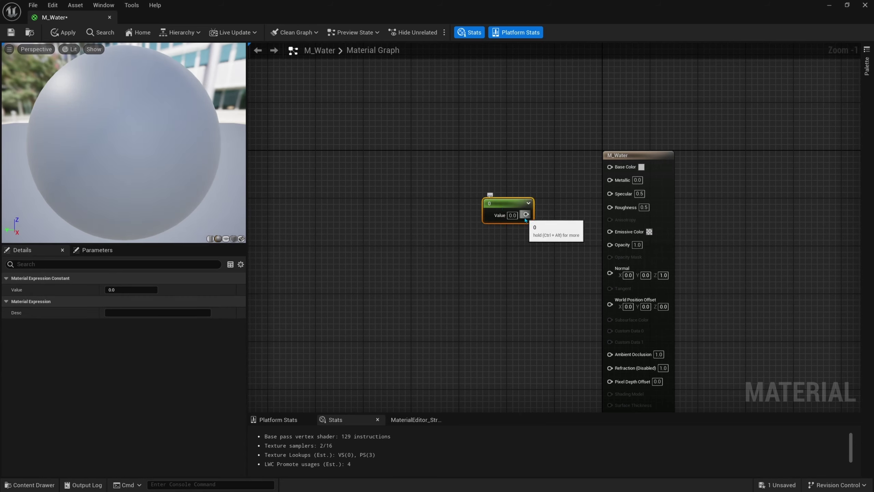
{"action": "left_click_drag", "start_coordinate": [525, 214], "coordinate": [610, 206]}
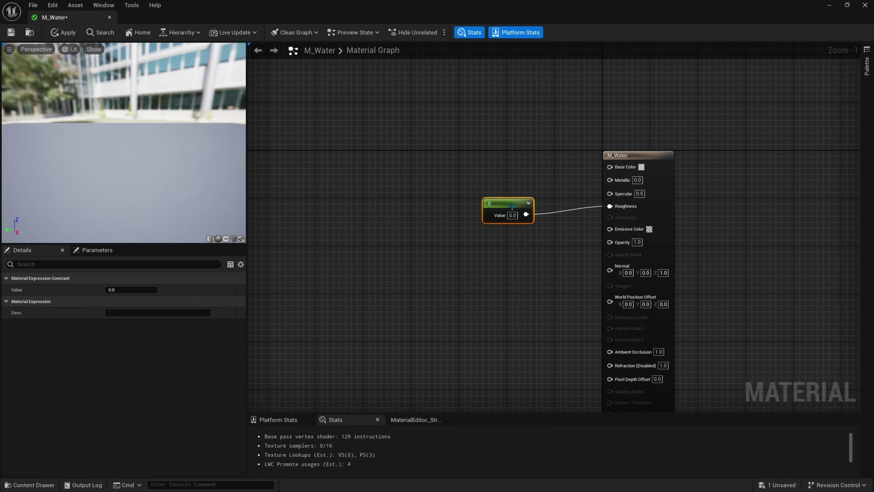
{"action": "left_click_drag", "start_coordinate": [512, 205], "coordinate": [512, 200]}
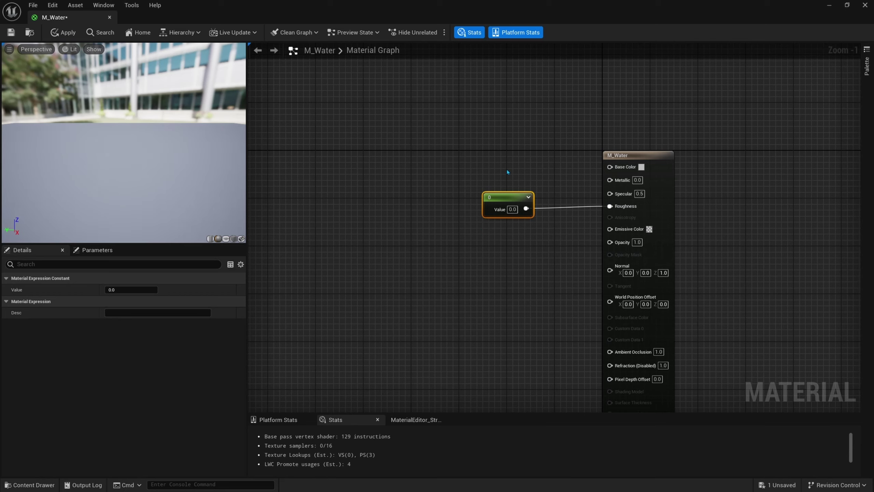
{"action": "left_click_drag", "start_coordinate": [501, 233], "coordinate": [512, 211]}
{"action": "left_click_drag", "start_coordinate": [179, 144], "coordinate": [124, 144]}
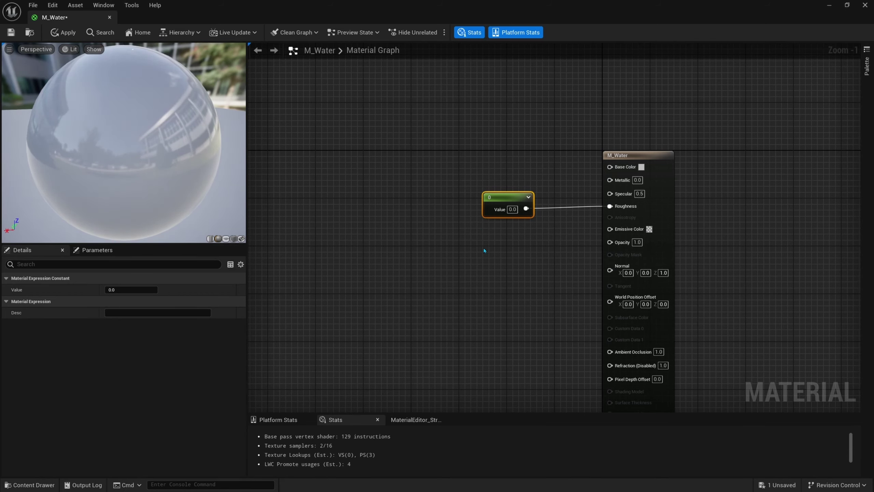
Duplicate the 0 constant, connect the copy to Opacity on M_Water and align it just below the original.
{"action": "key", "text": "ctrl+d"}
{"action": "left_click_drag", "start_coordinate": [495, 248], "coordinate": [609, 242]}
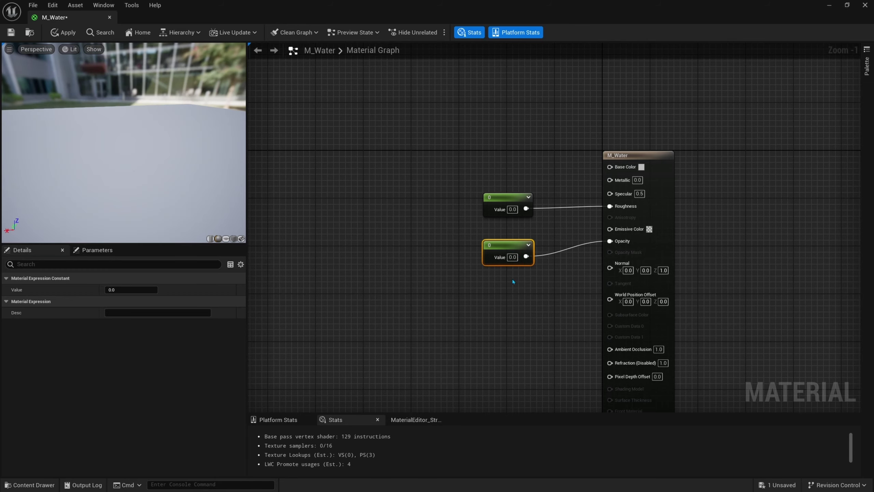
{"action": "left_click_drag", "start_coordinate": [505, 263], "coordinate": [504, 252]}
{"action": "left_click", "coordinate": [498, 281]}
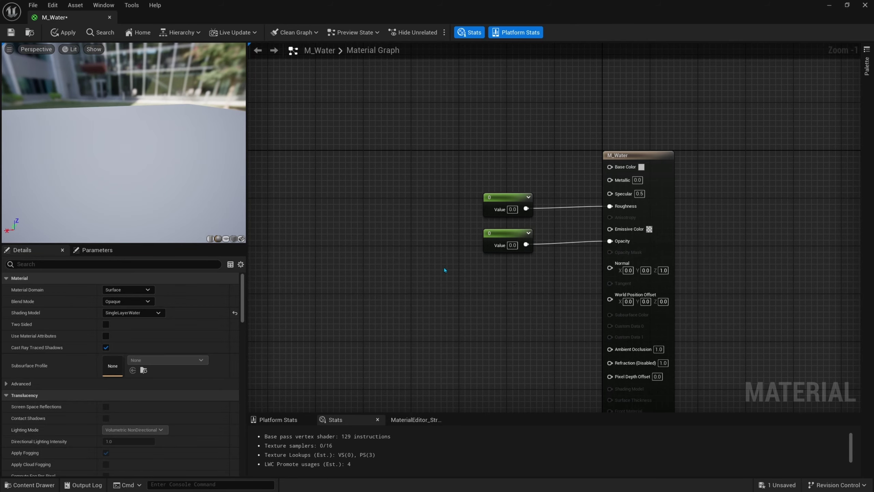
{"action": "left_click_drag", "start_coordinate": [181, 184], "coordinate": [76, 152]}
{"action": "left_click_drag", "start_coordinate": [189, 154], "coordinate": [105, 189]}
{"action": "left_click_drag", "start_coordinate": [193, 126], "coordinate": [186, 130]}
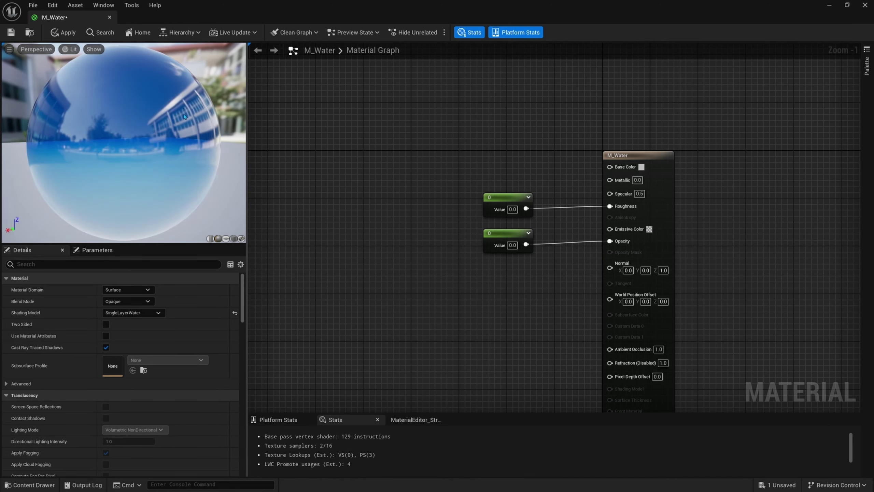